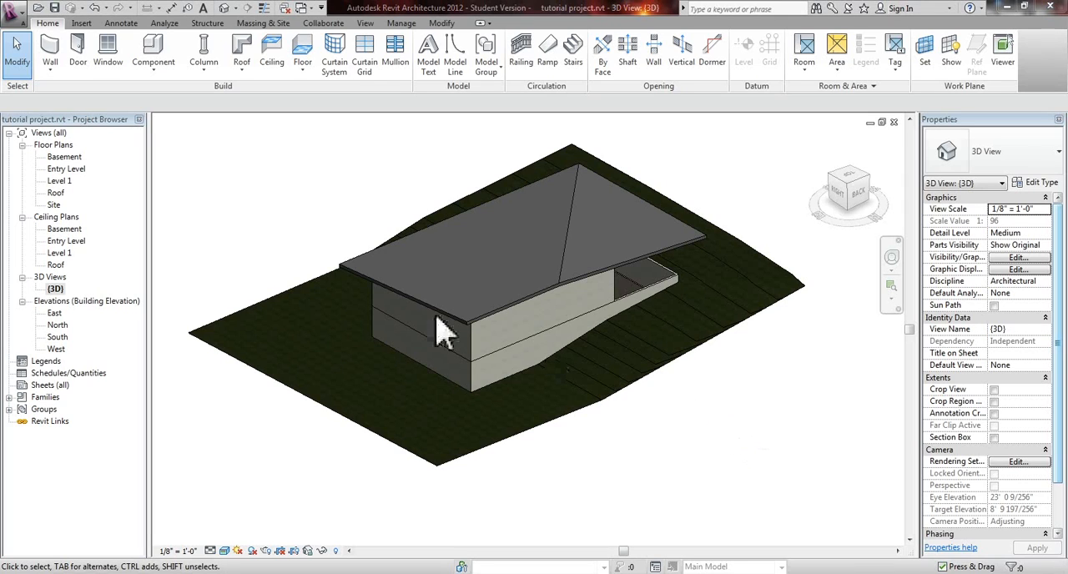
- Switch to the Entry Level floor plan from the Project Browser
double_click(67, 168)
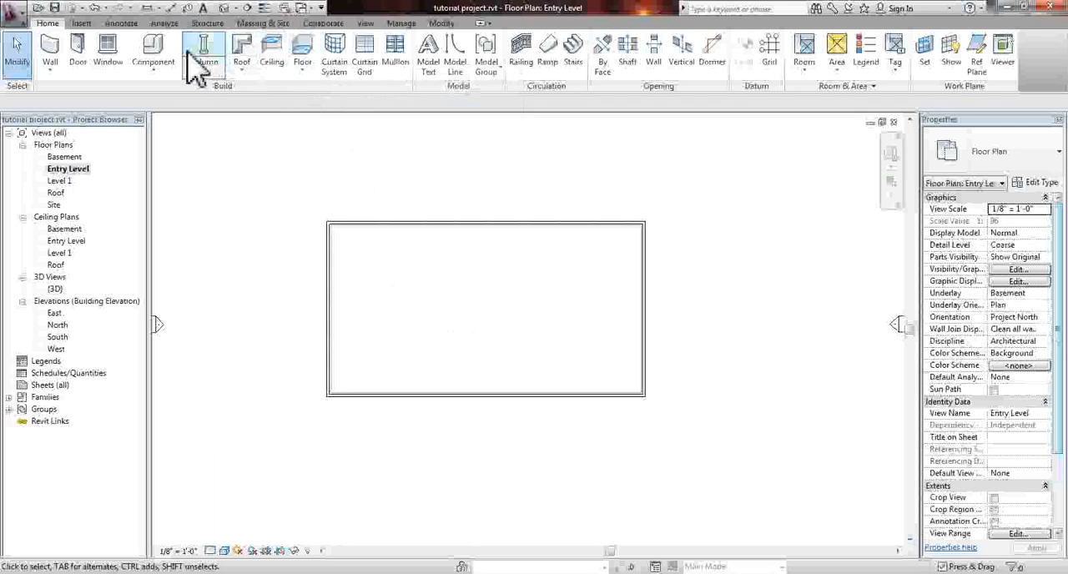
- Start a new floor and pick the top, left, bottom and right walls as its boundary
click(304, 54)
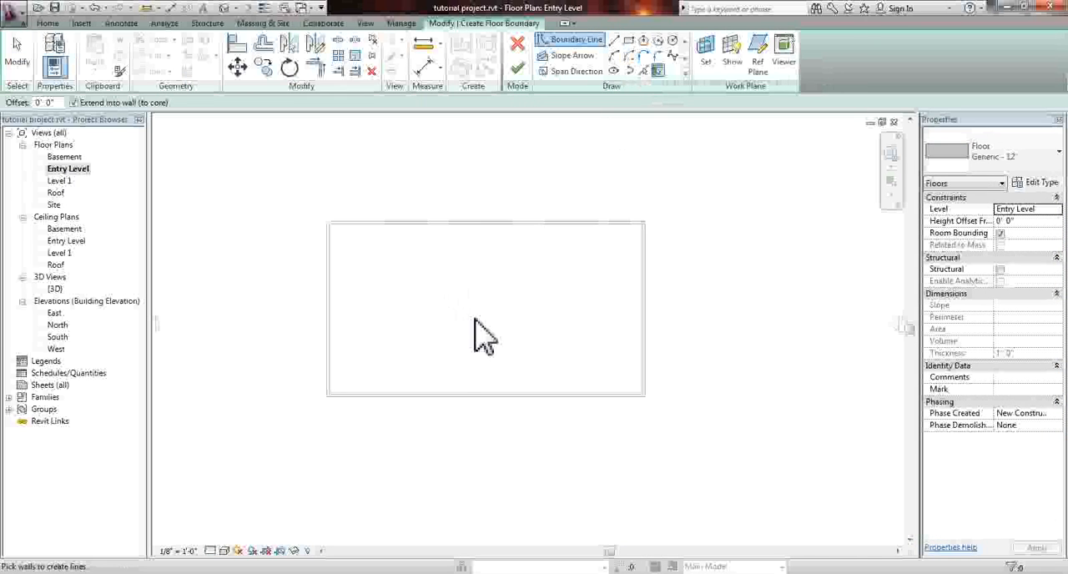
scroll(451, 371, up, 1)
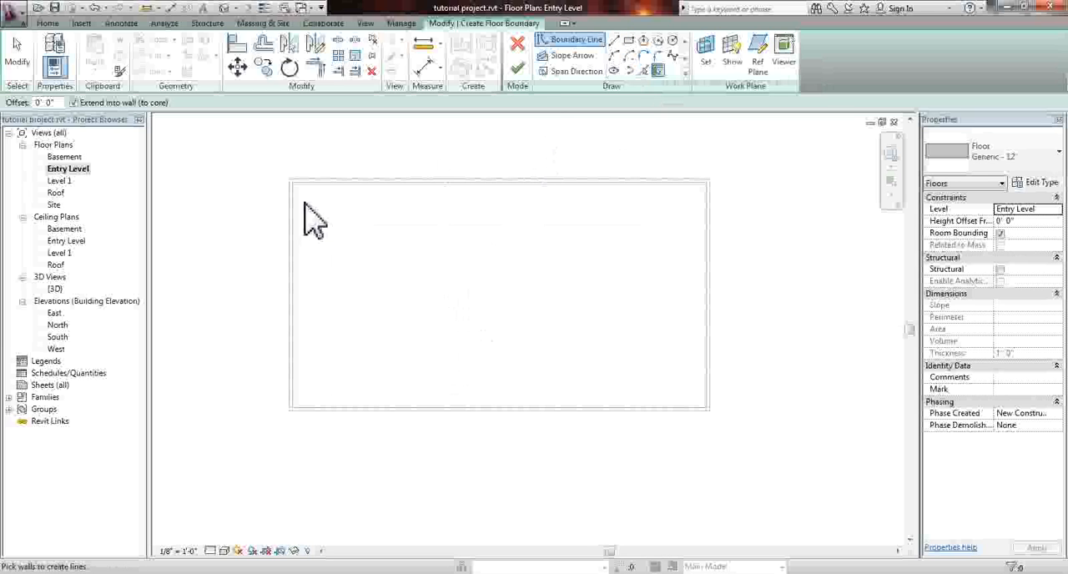
scroll(311, 219, up, 1)
scroll(302, 207, up, 1)
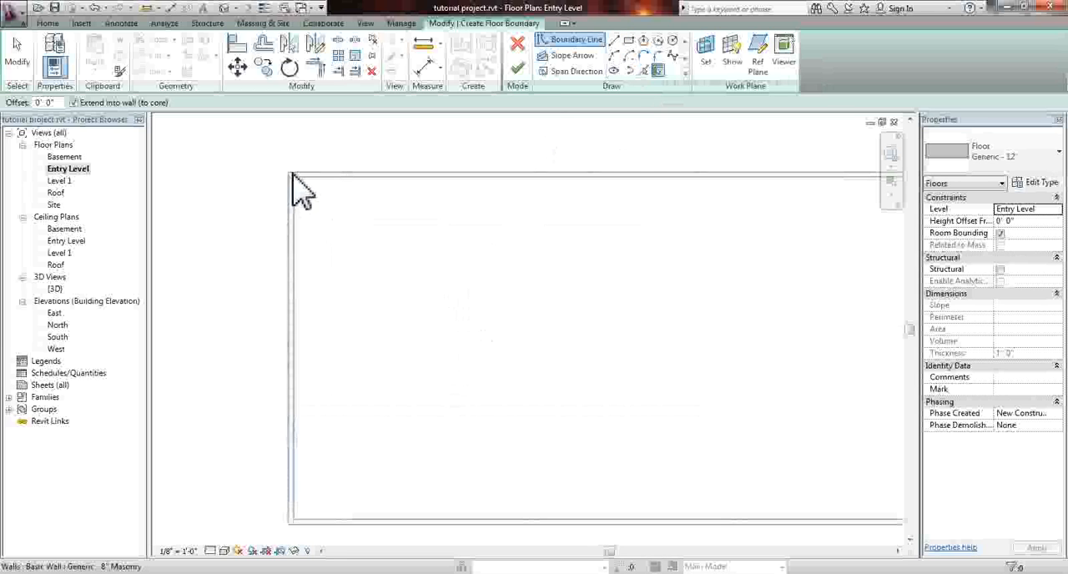
click(627, 57)
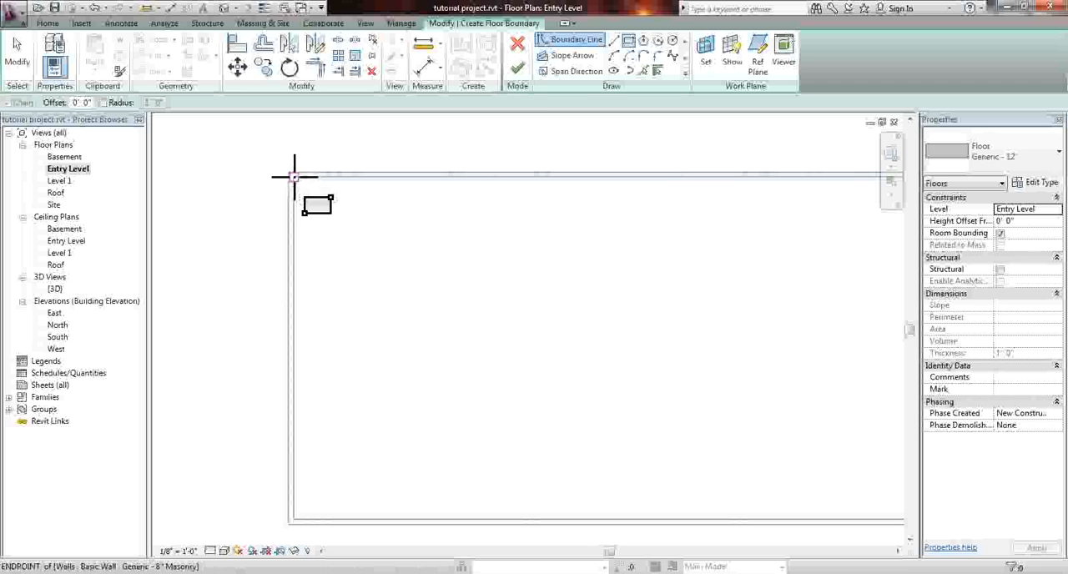
click(646, 72)
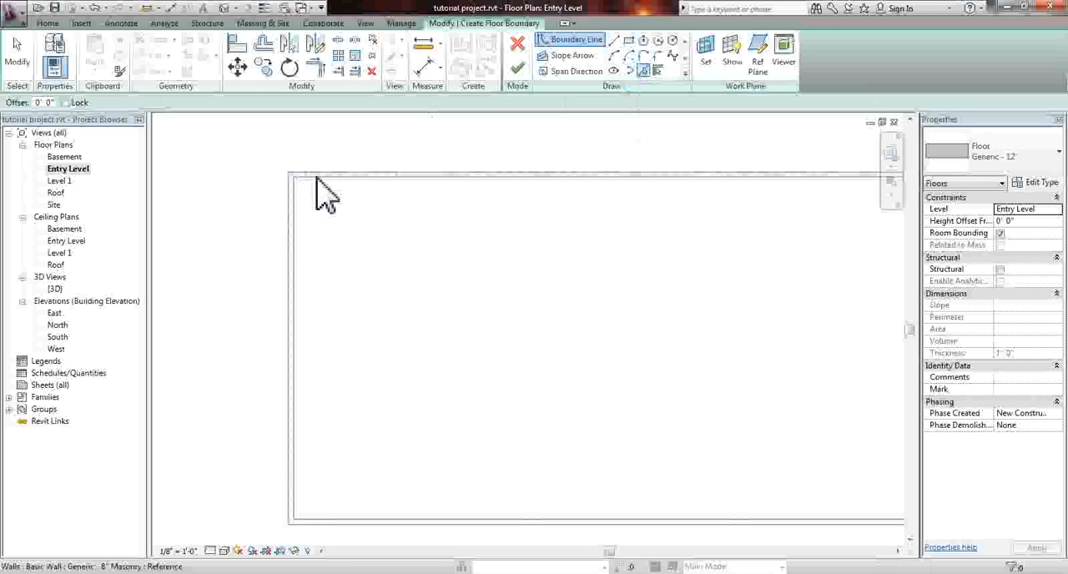
click(615, 40)
click(644, 71)
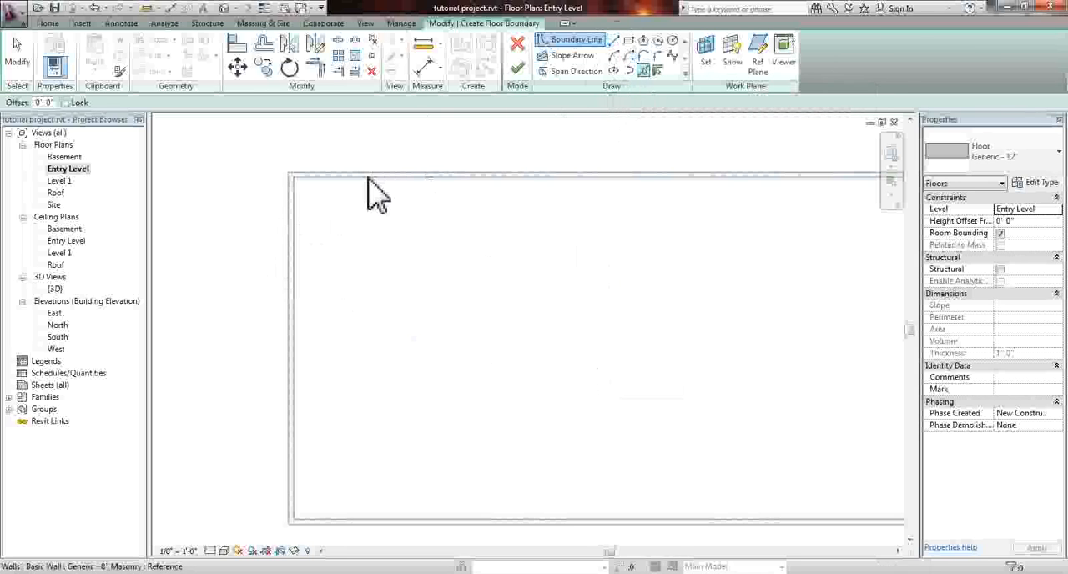
click(296, 225)
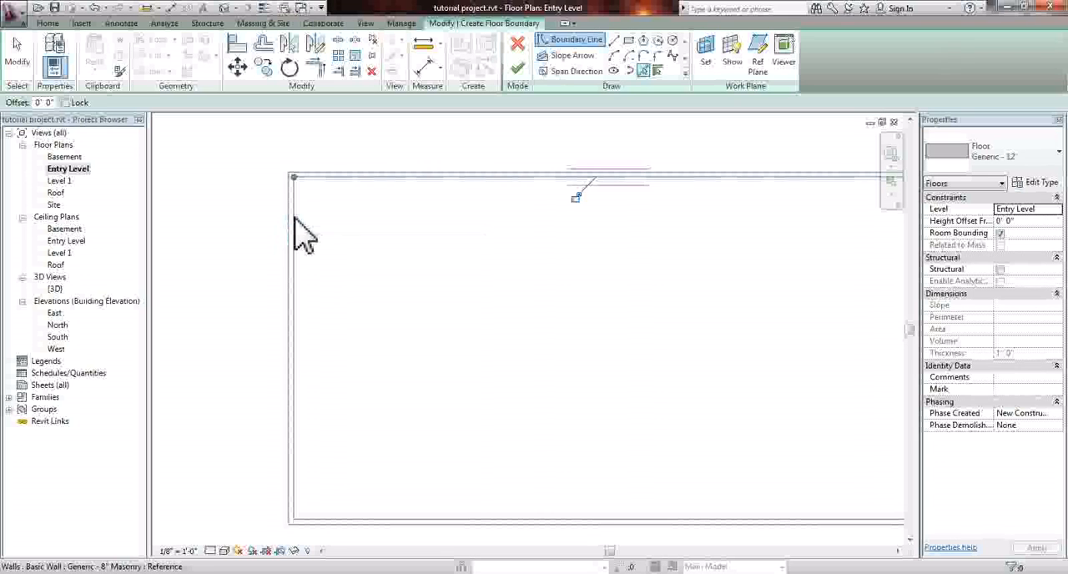
click(449, 527)
scroll(525, 368, down, 2)
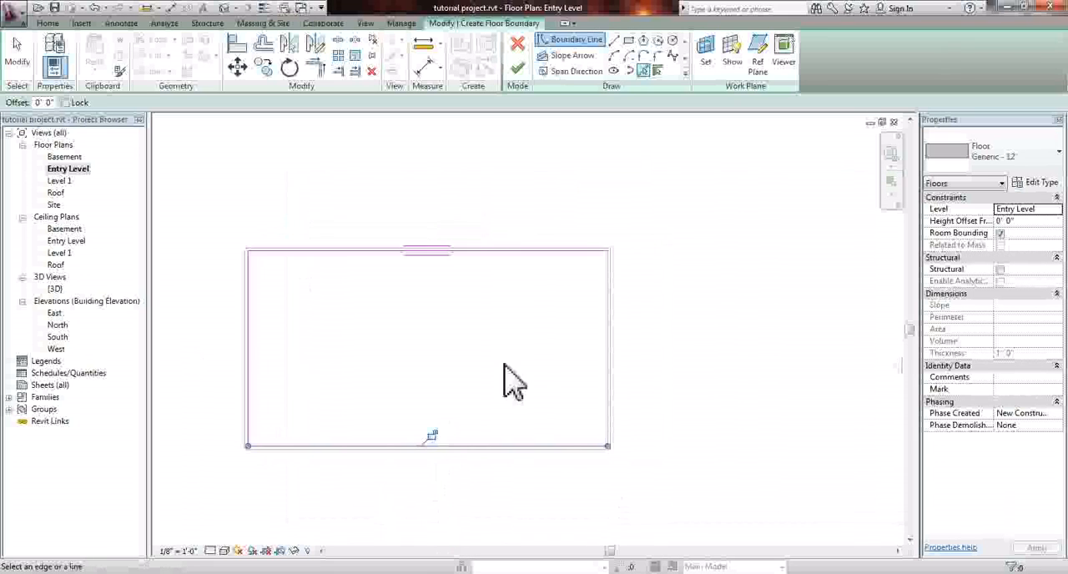
scroll(584, 359, up, 2)
click(630, 334)
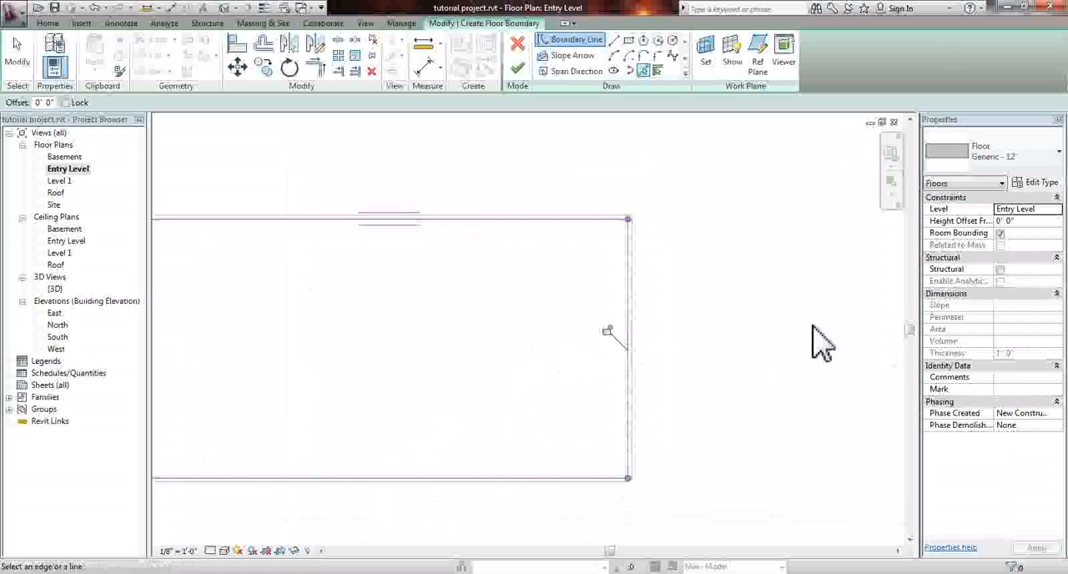
scroll(714, 259, down, 1)
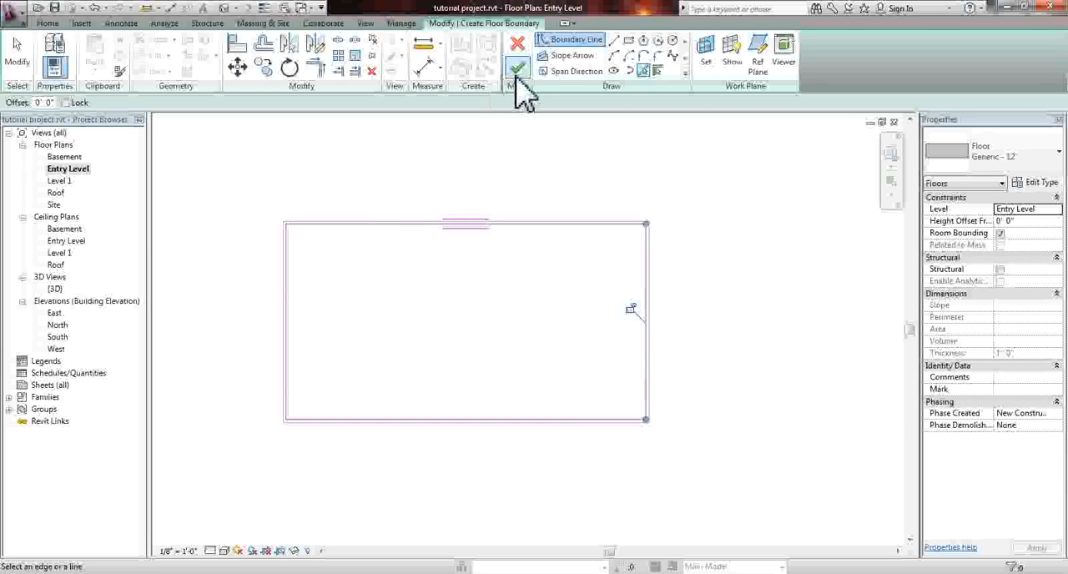
- Finish the Entry Level floor sketch, declining to attach walls to its underside
click(518, 70)
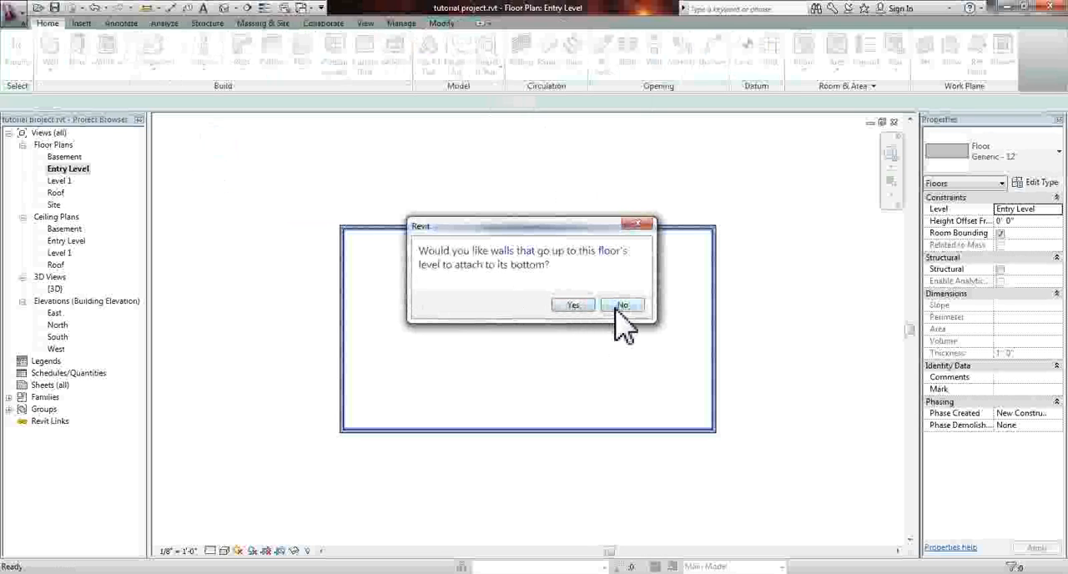
click(622, 305)
click(459, 227)
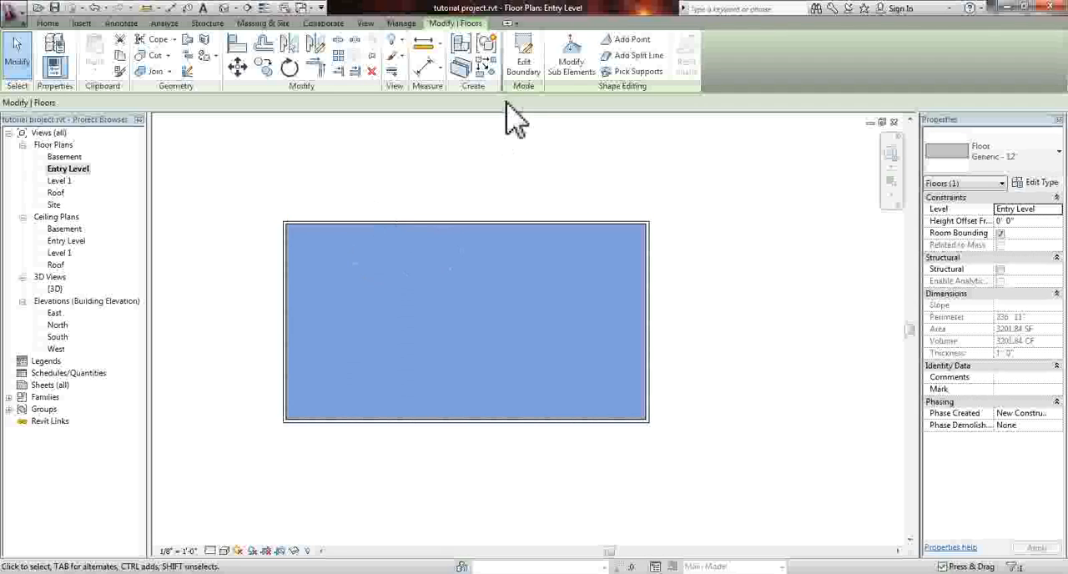
- On Level 1, start a new floor and pick the top, bottom and left walls as edges
double_click(59, 180)
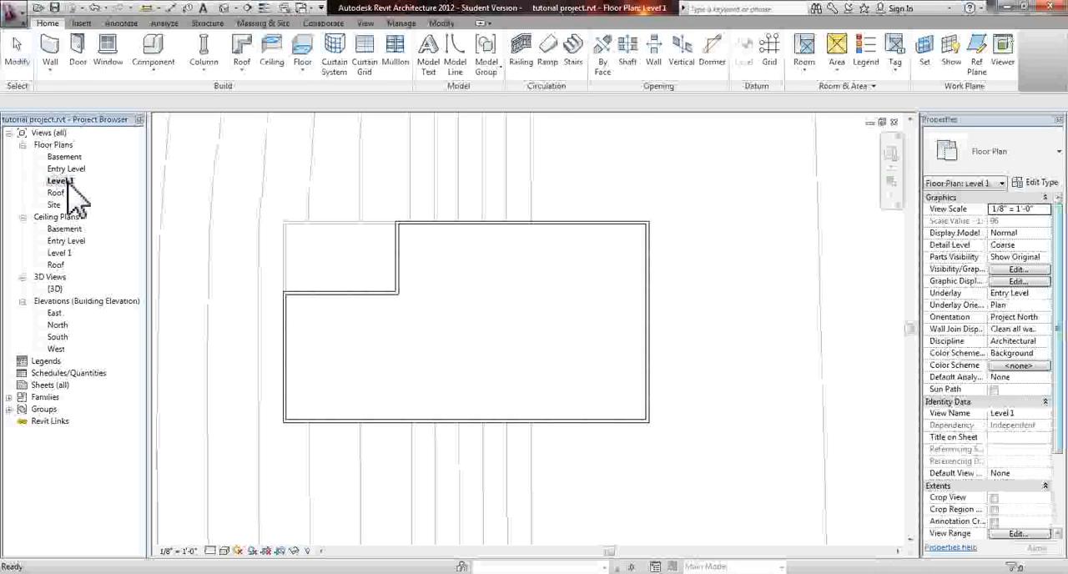
click(492, 271)
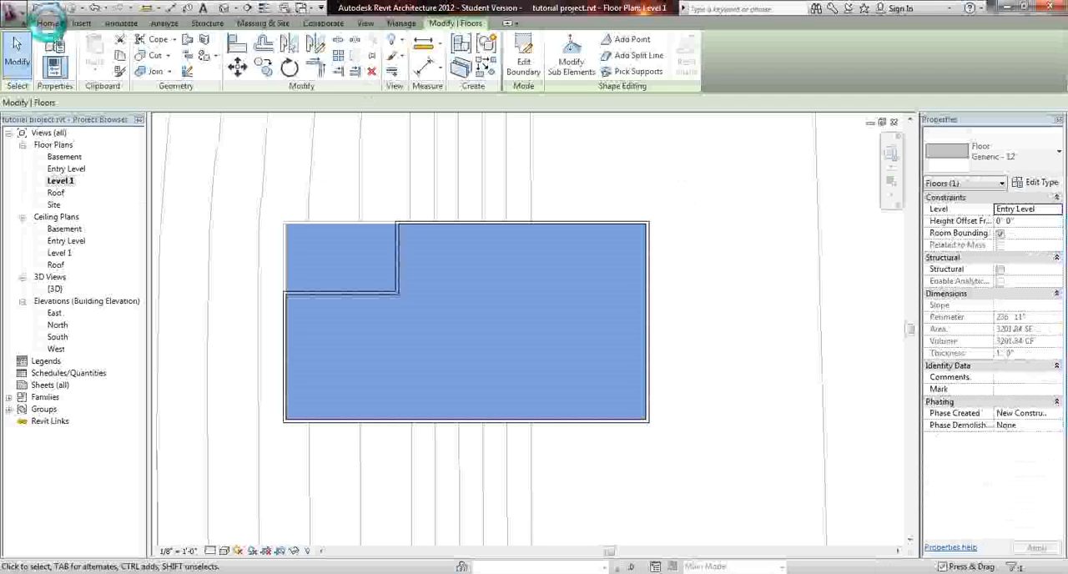
key(Escape)
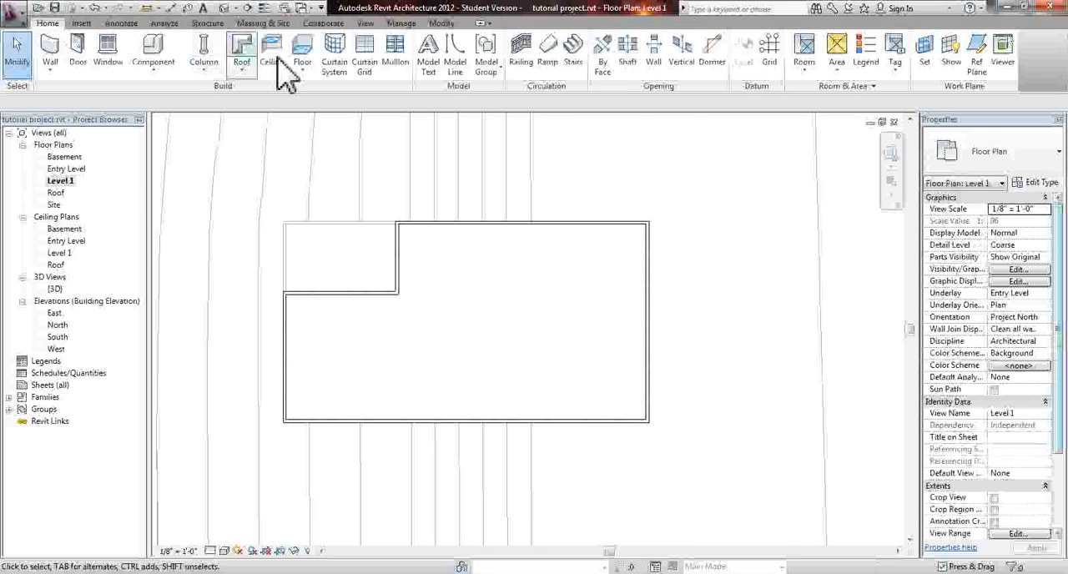
click(302, 58)
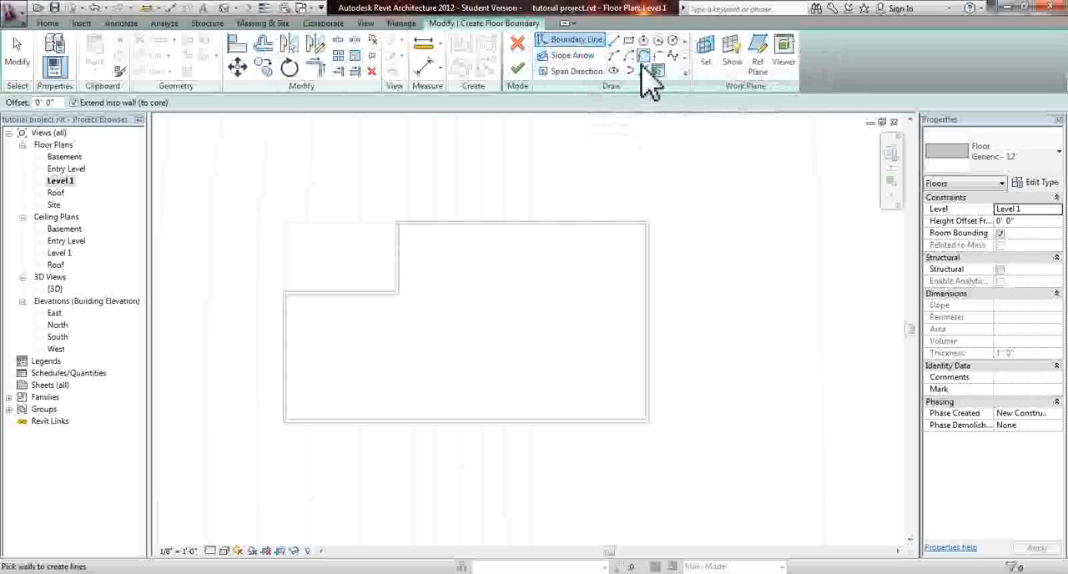
click(650, 73)
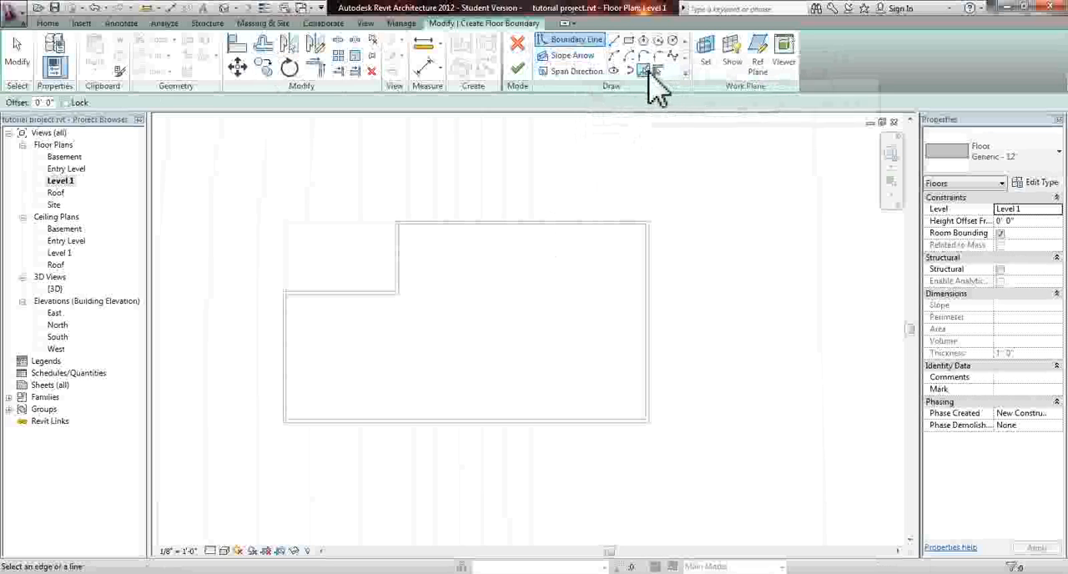
click(517, 224)
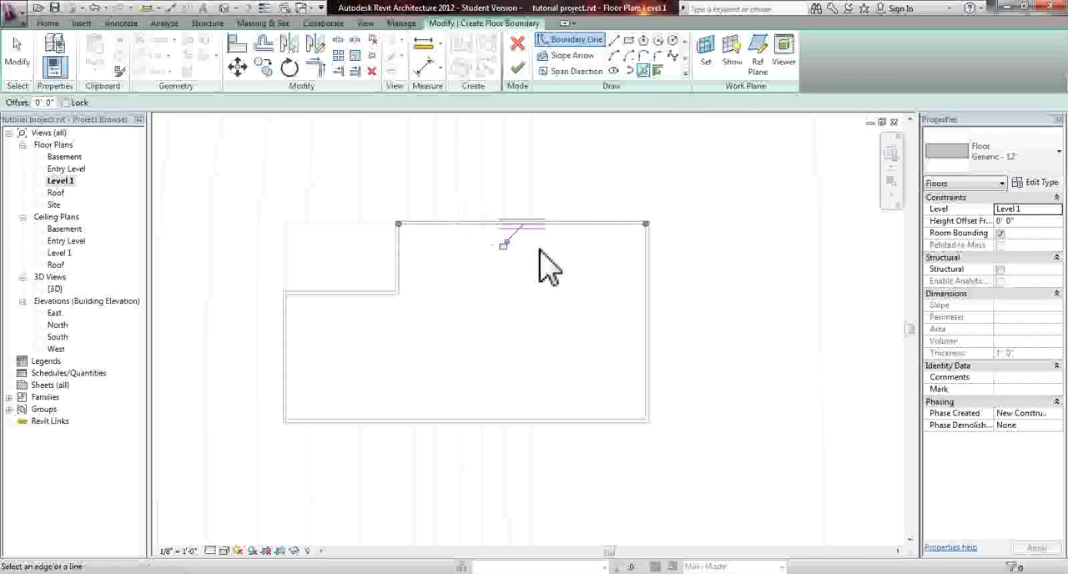
click(601, 418)
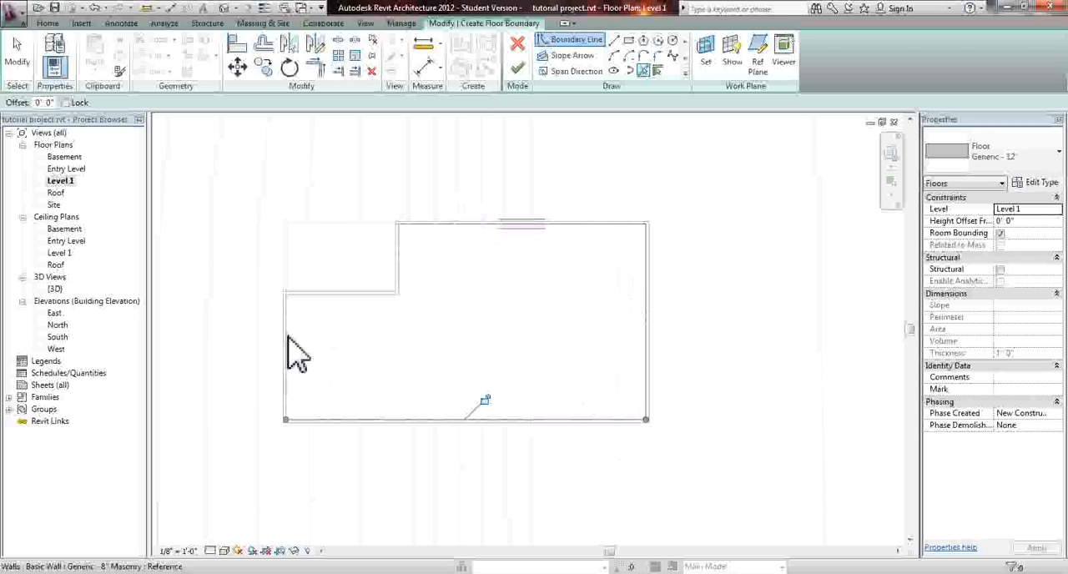
click(278, 287)
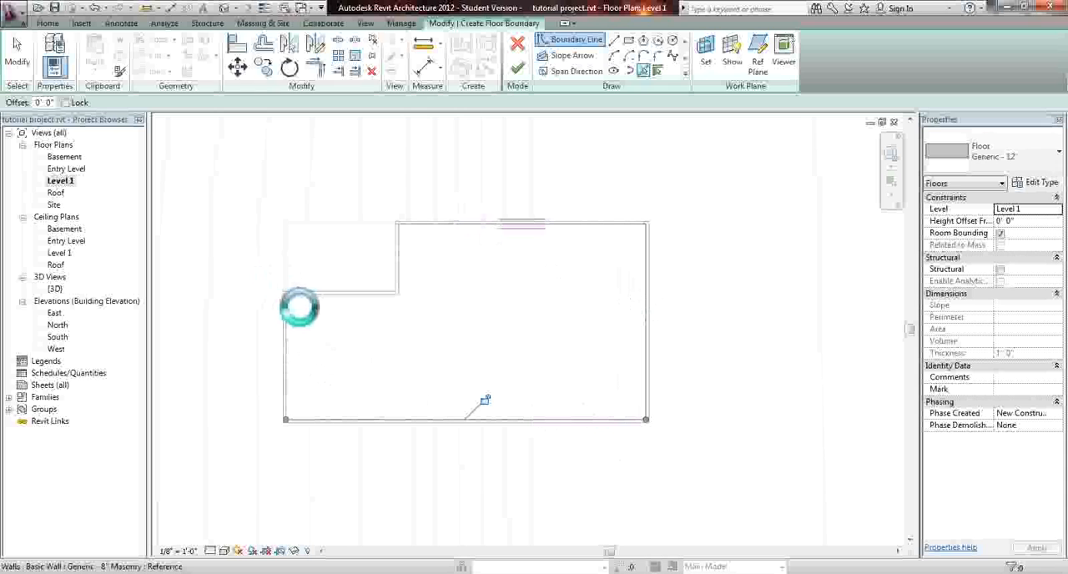
scroll(296, 303, up, 2)
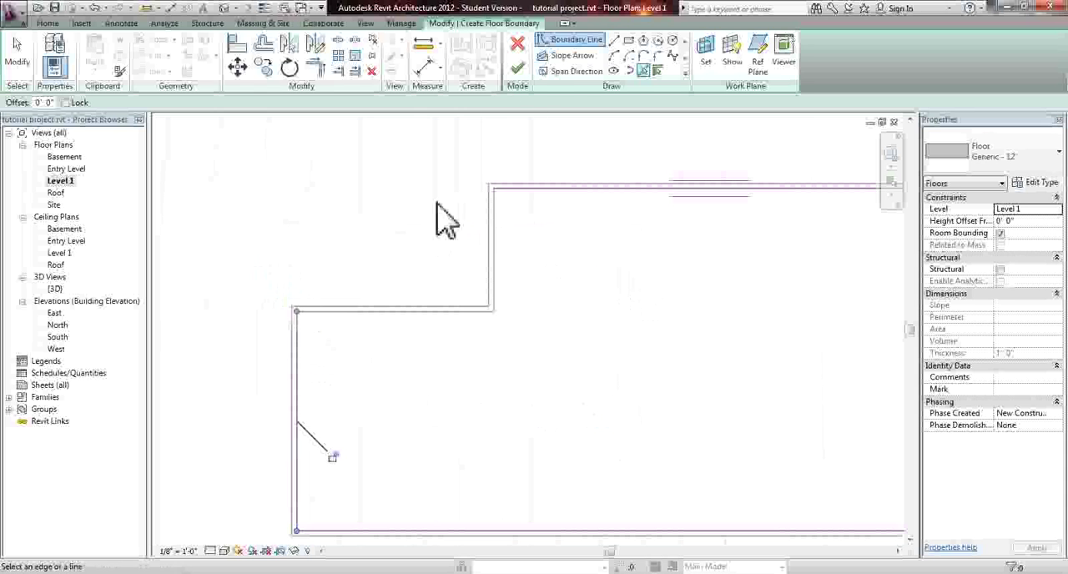
- Draw boundary line segments closing the Level 1 floor outline at the wall corners
click(489, 192)
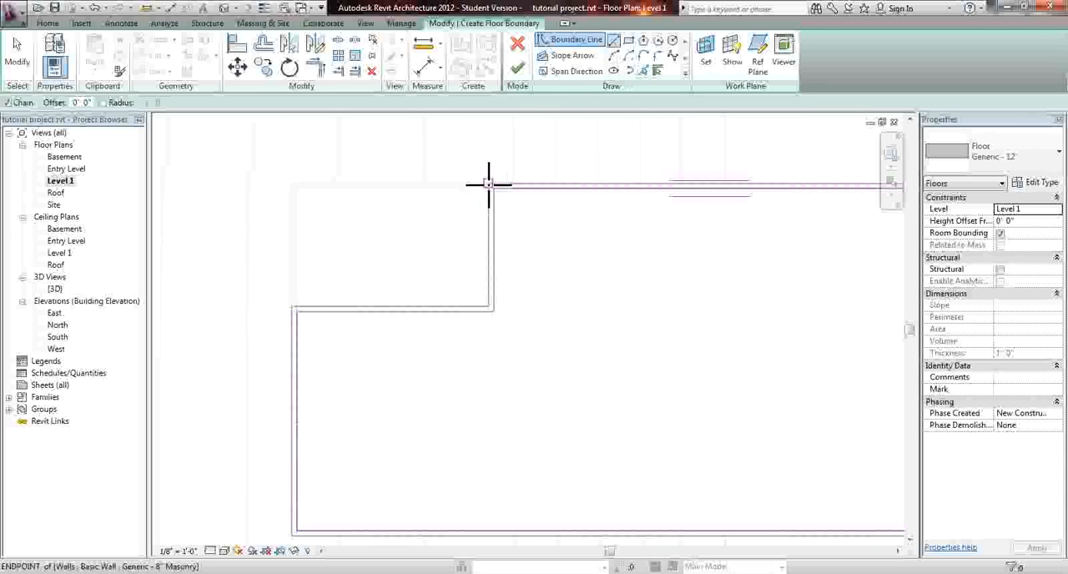
click(292, 180)
click(303, 307)
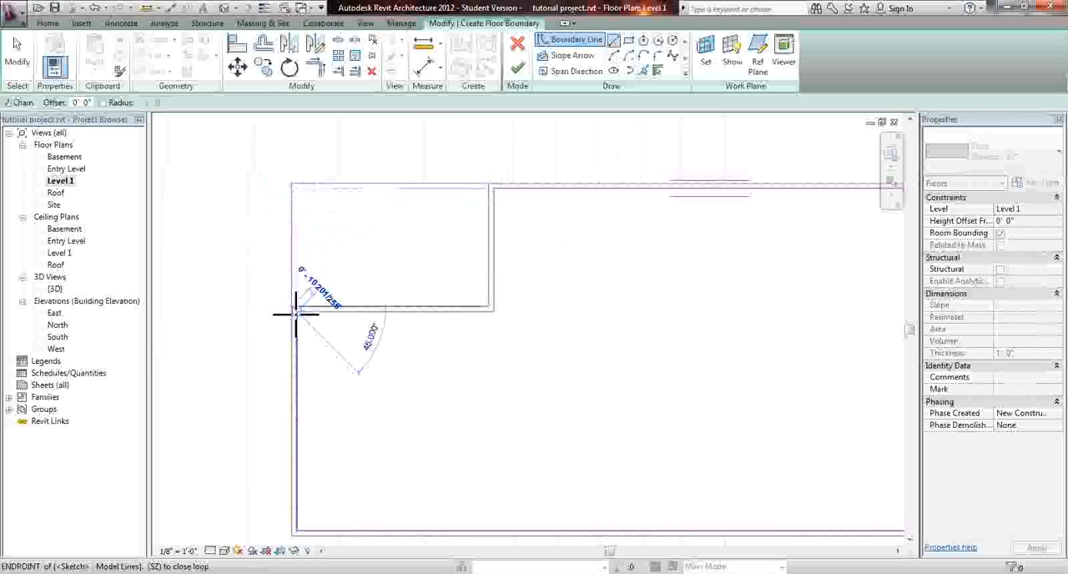
scroll(298, 311, up, 2)
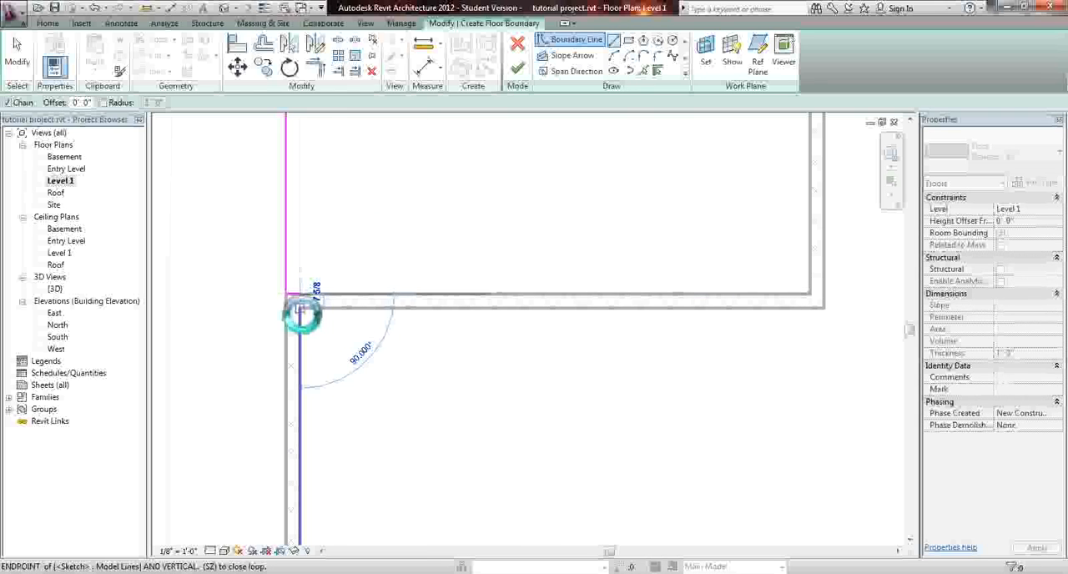
click(296, 293)
scroll(292, 307, down, 1)
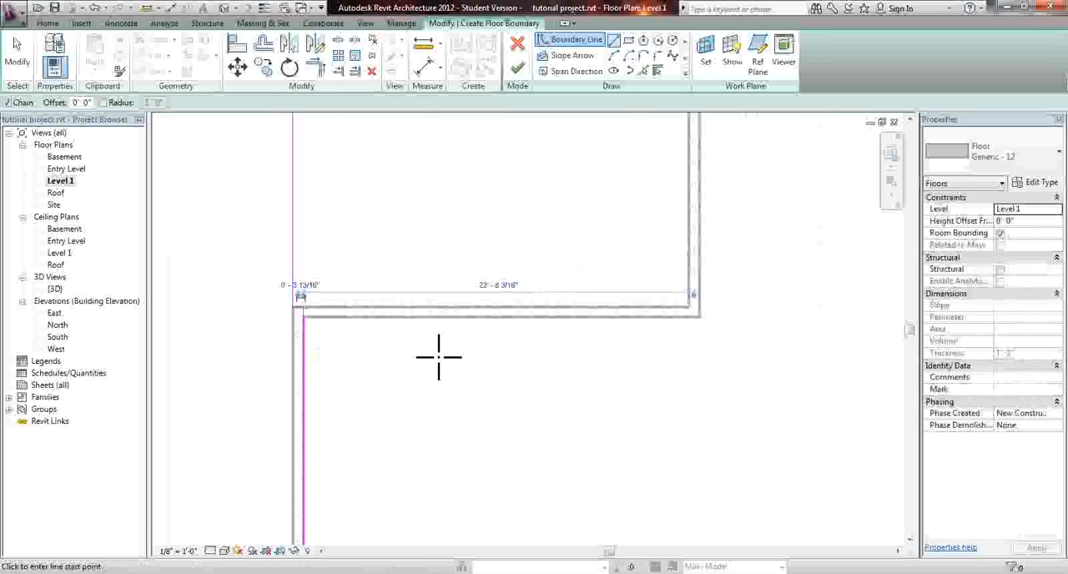
scroll(621, 179, up, 1)
scroll(601, 176, up, 2)
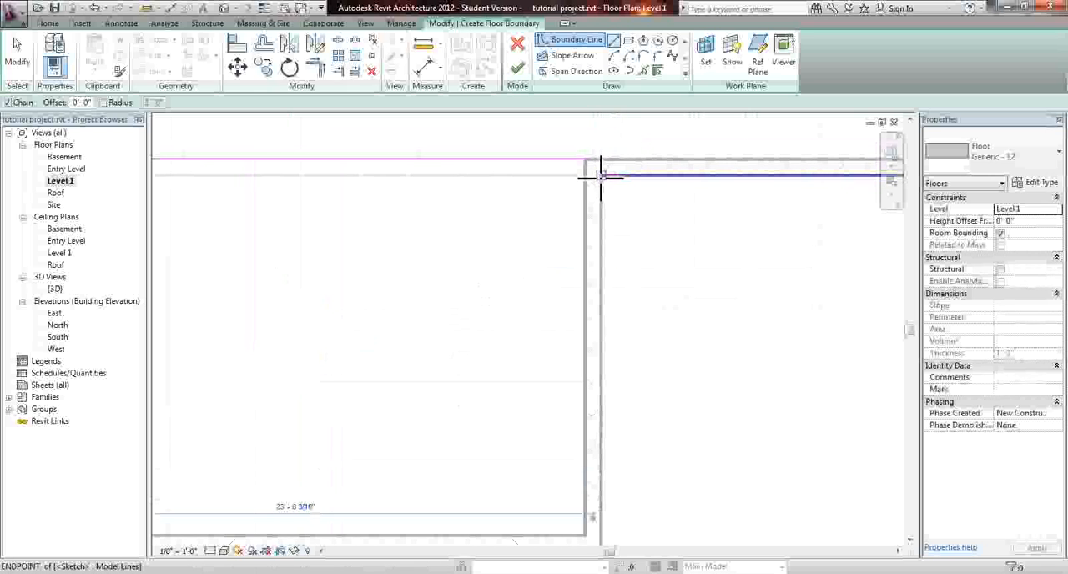
click(592, 175)
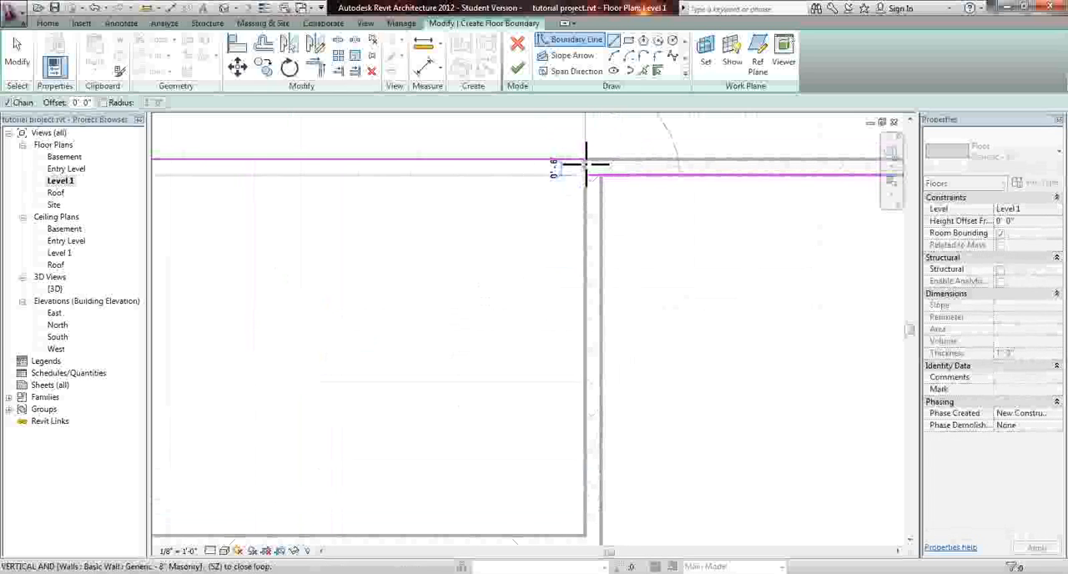
click(587, 160)
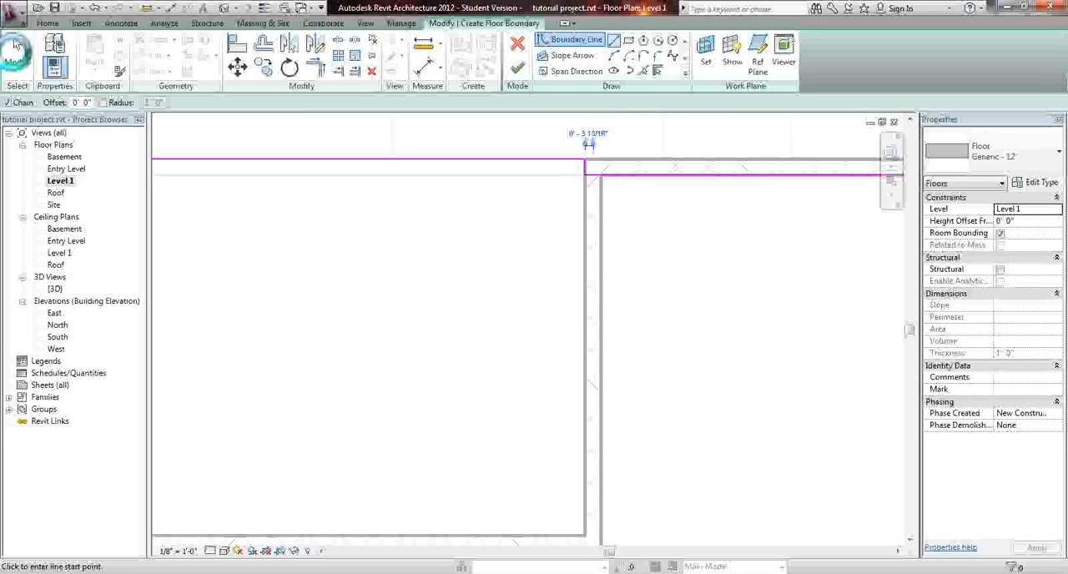
scroll(601, 167, down, 2)
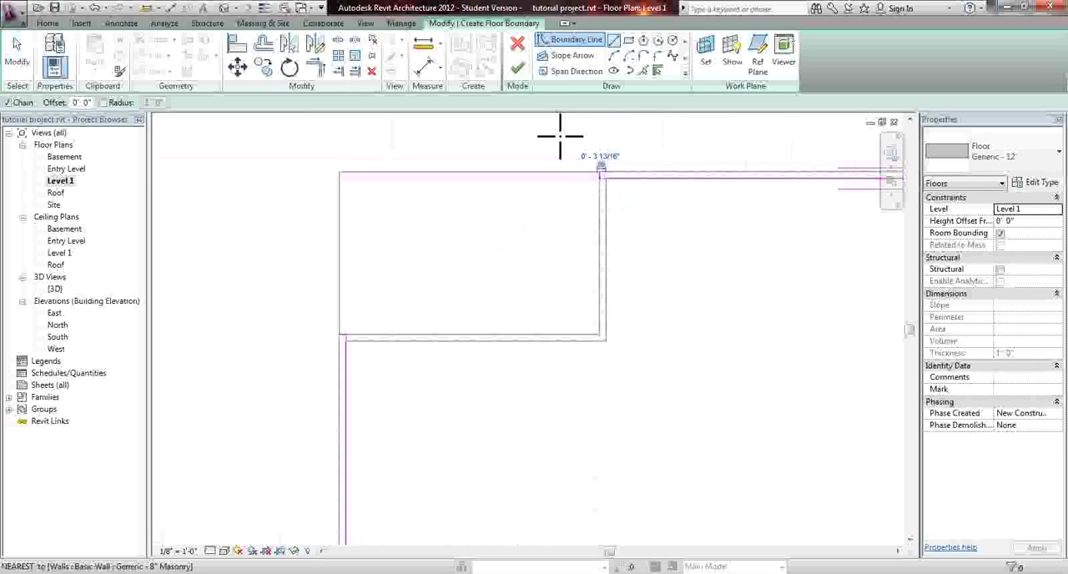
- Finish the Level 1 floor with walls attached, detaching walls that miss their targets
click(517, 69)
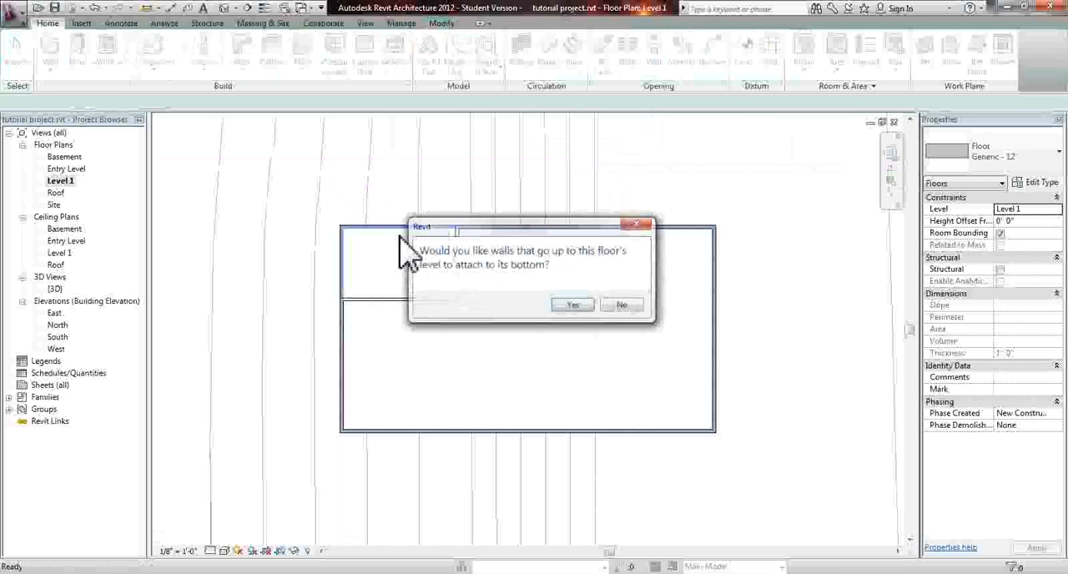
click(573, 304)
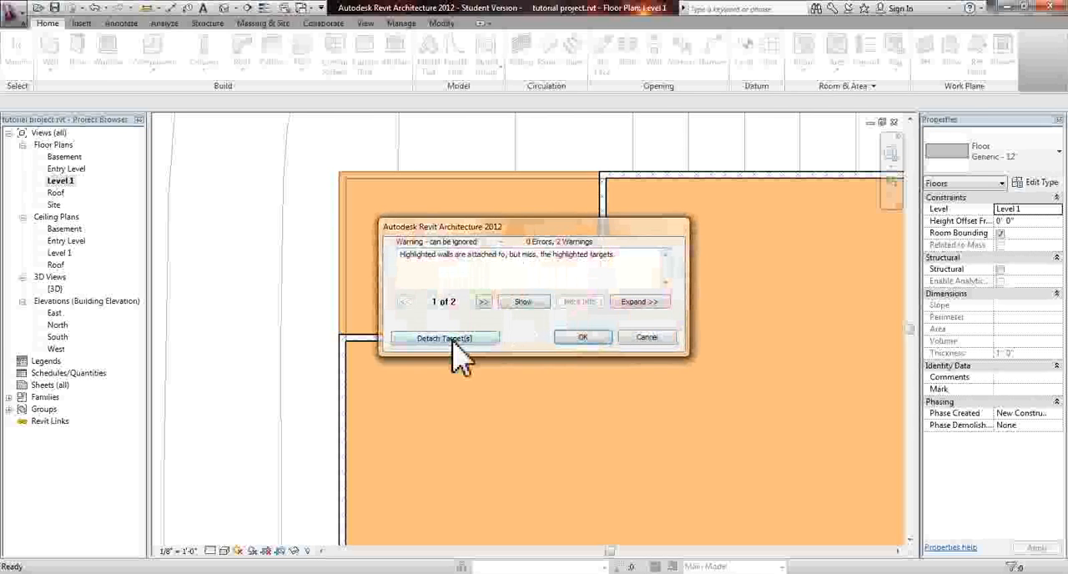
click(445, 338)
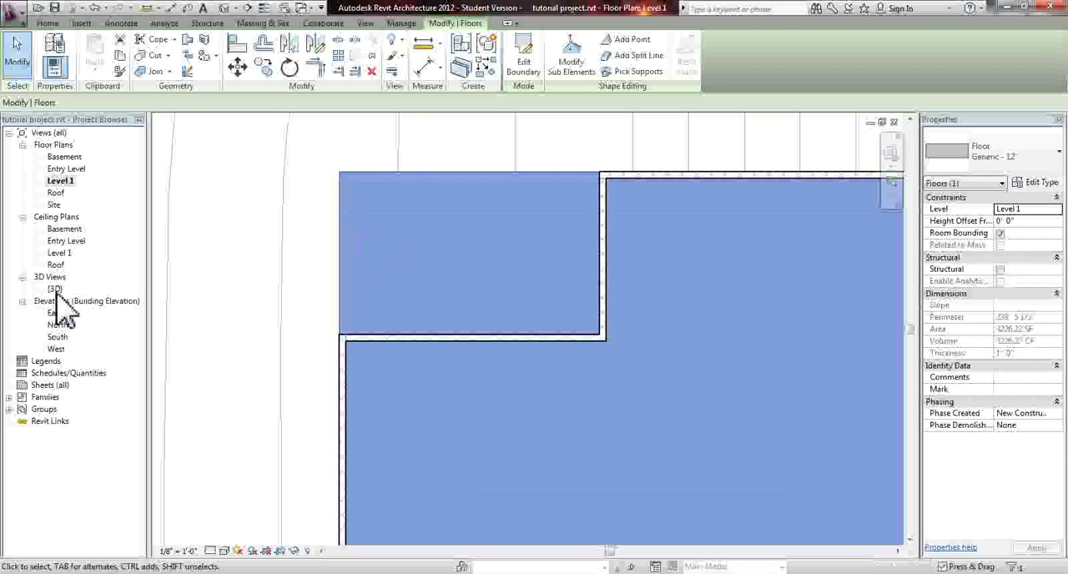
- In the 3D view, select the Level 1 floor and orbit to inspect its balcony edge
double_click(55, 288)
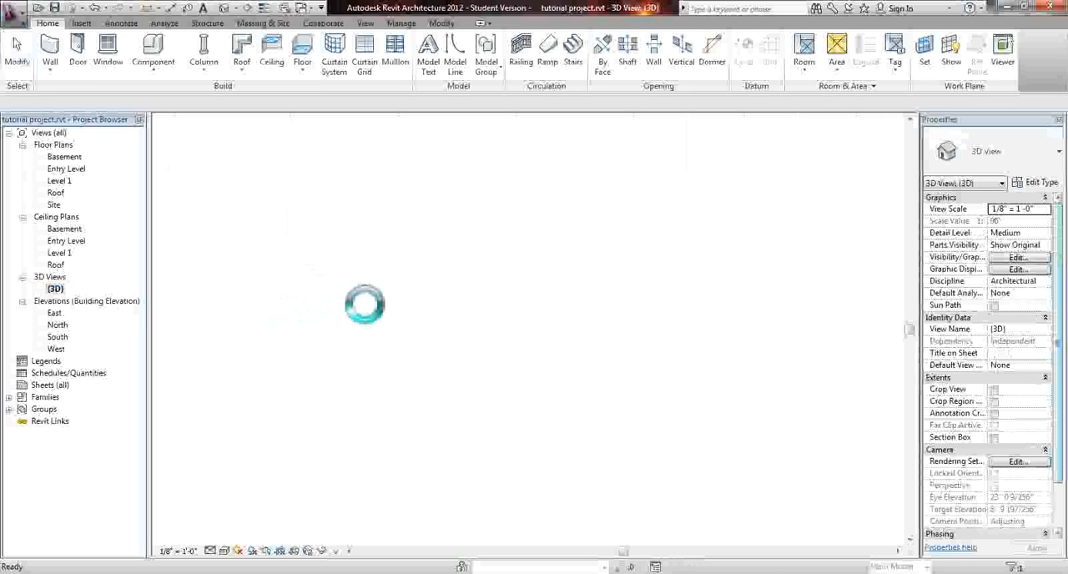
click(489, 317)
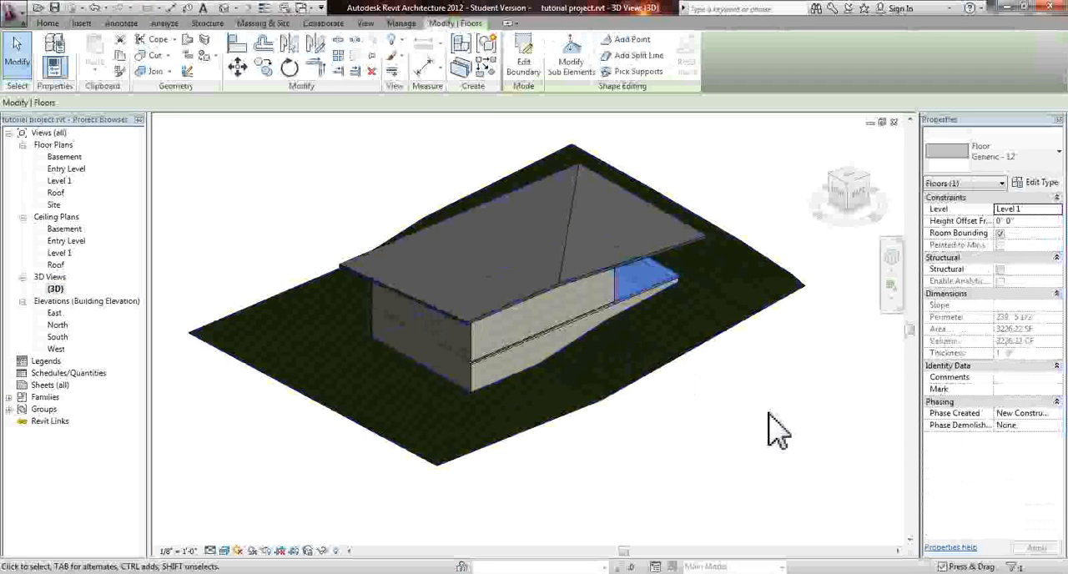
shift+middle_drag(717, 403, 473, 377)
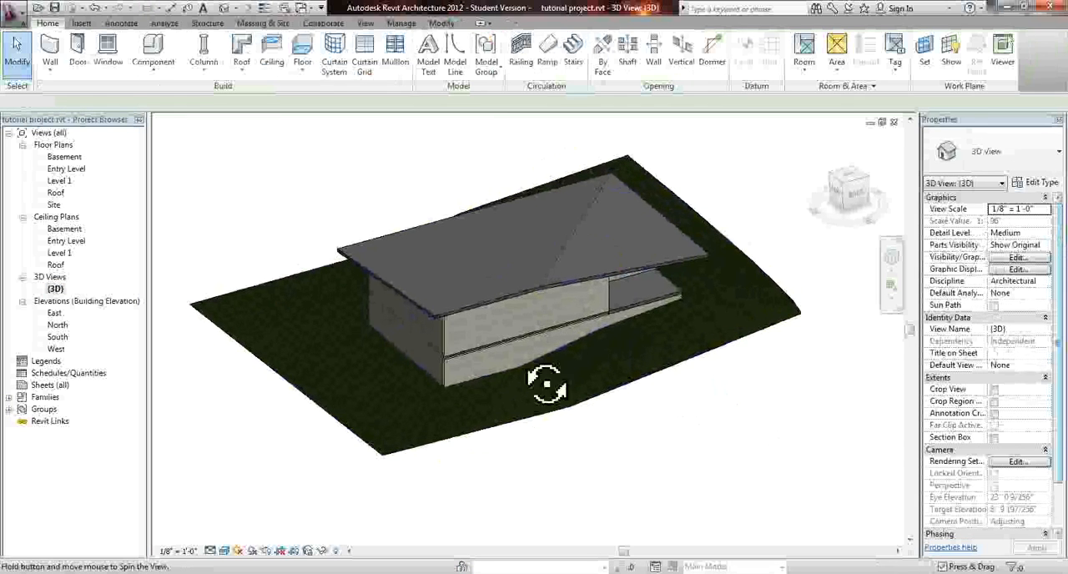
scroll(472, 377, up, 5)
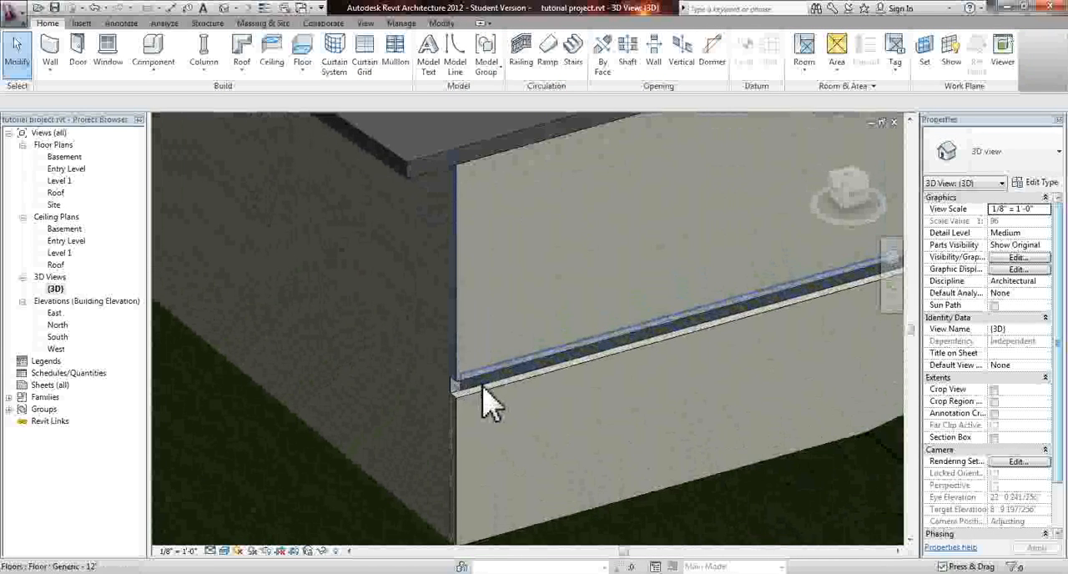
scroll(479, 400, up, 1)
scroll(484, 412, up, 1)
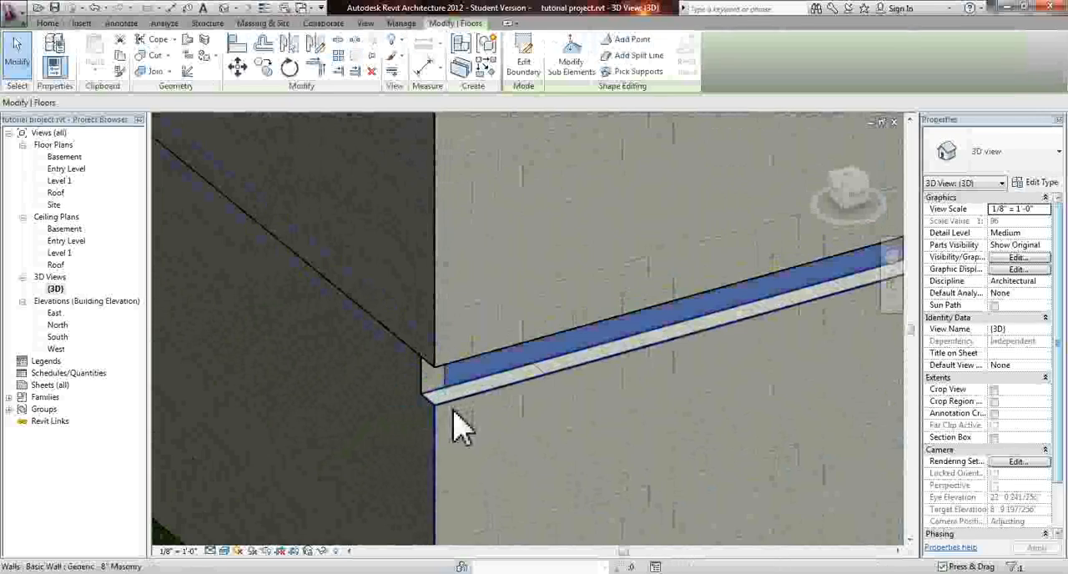
scroll(359, 375, down, 2)
scroll(267, 326, down, 2)
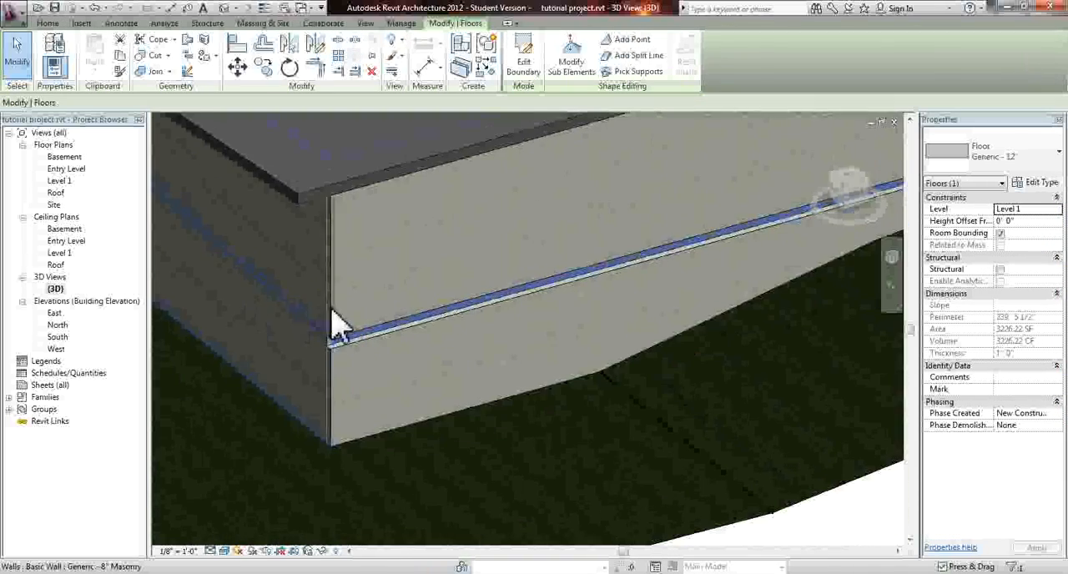
scroll(336, 321, down, 2)
scroll(718, 242, up, 2)
scroll(617, 209, up, 2)
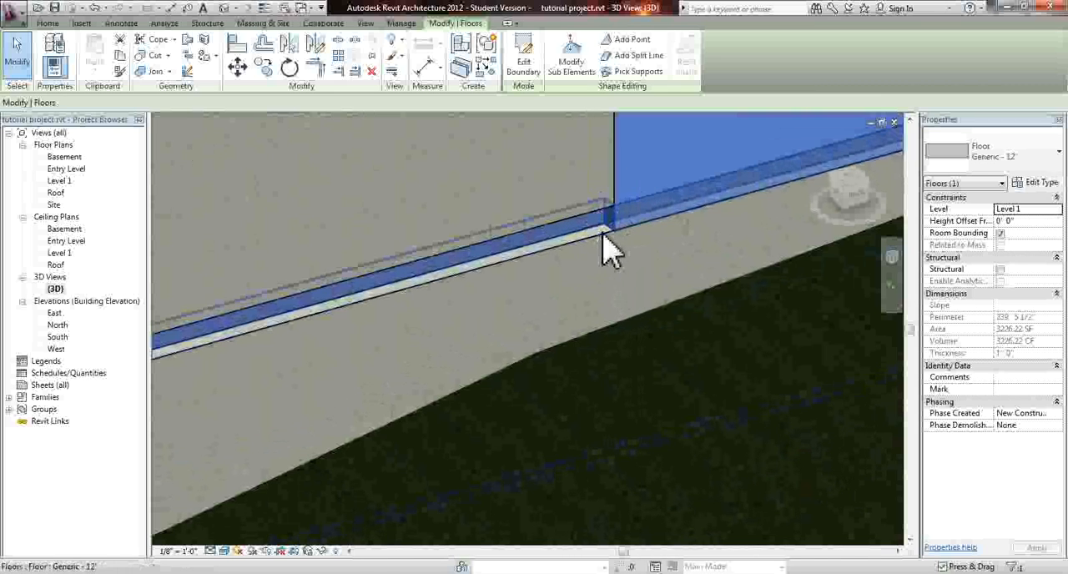
shift+middle_drag(622, 242, 509, 321)
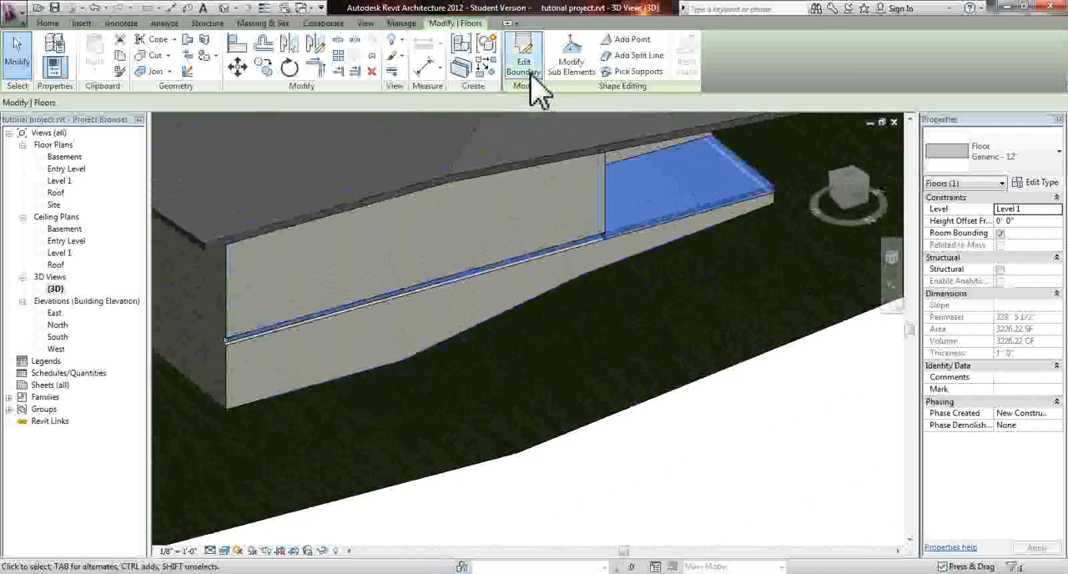
- Edit the Level 1 floor boundary in plan, pulling the left edge inward from the balcony
click(524, 67)
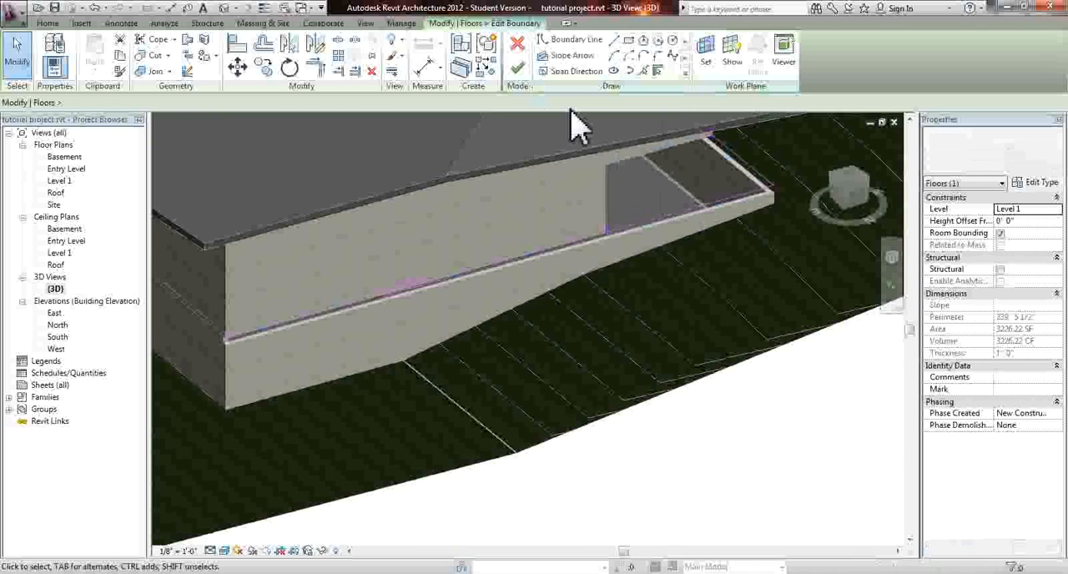
double_click(61, 180)
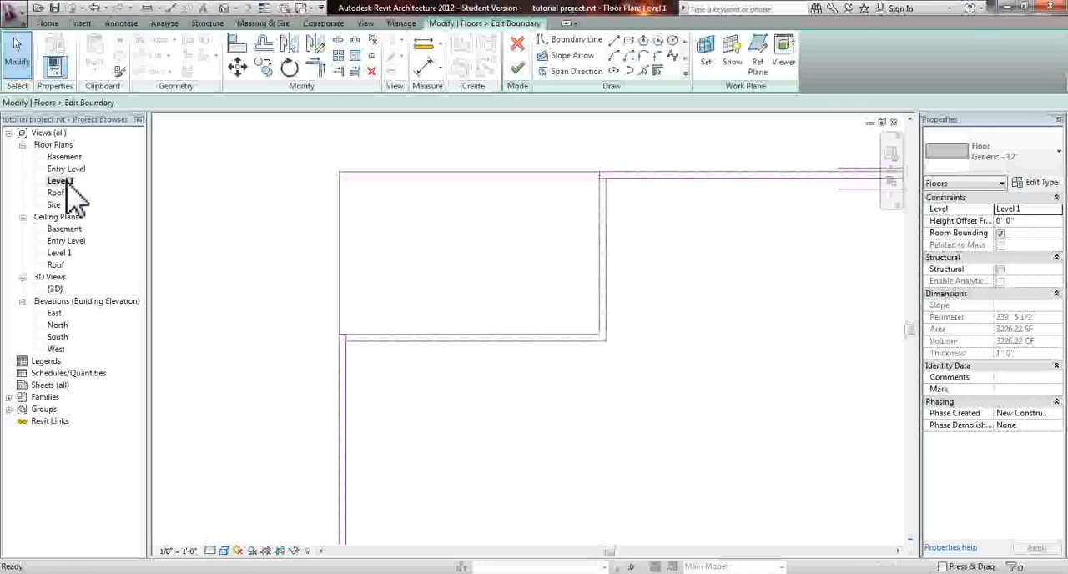
click(542, 171)
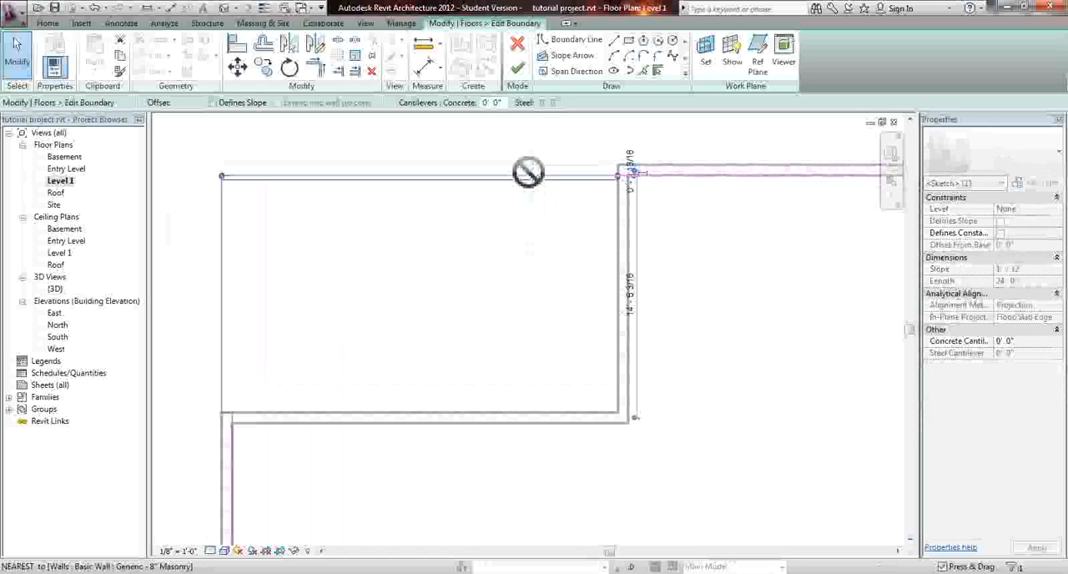
click(527, 176)
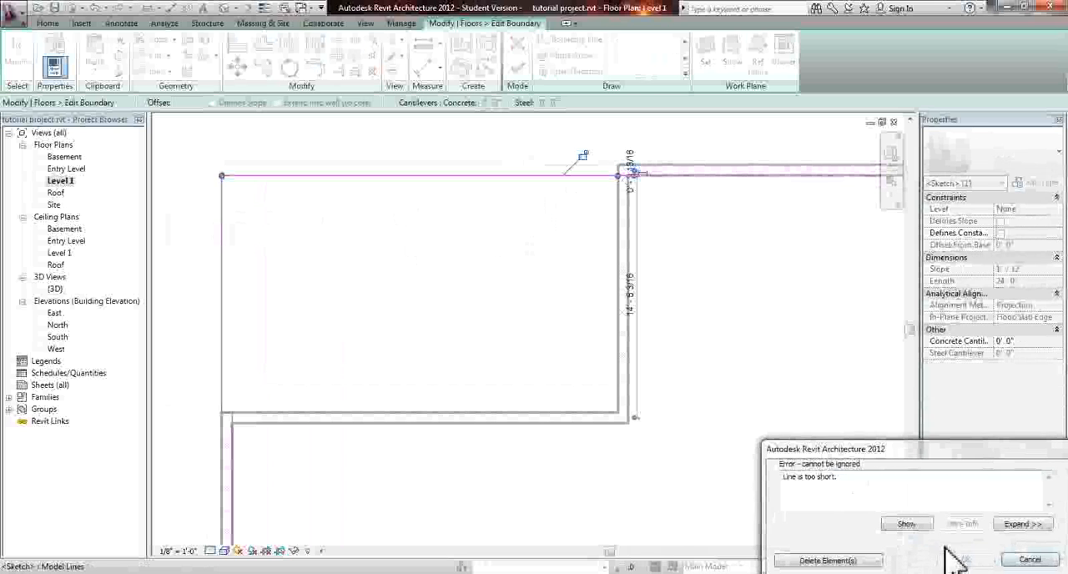
click(828, 560)
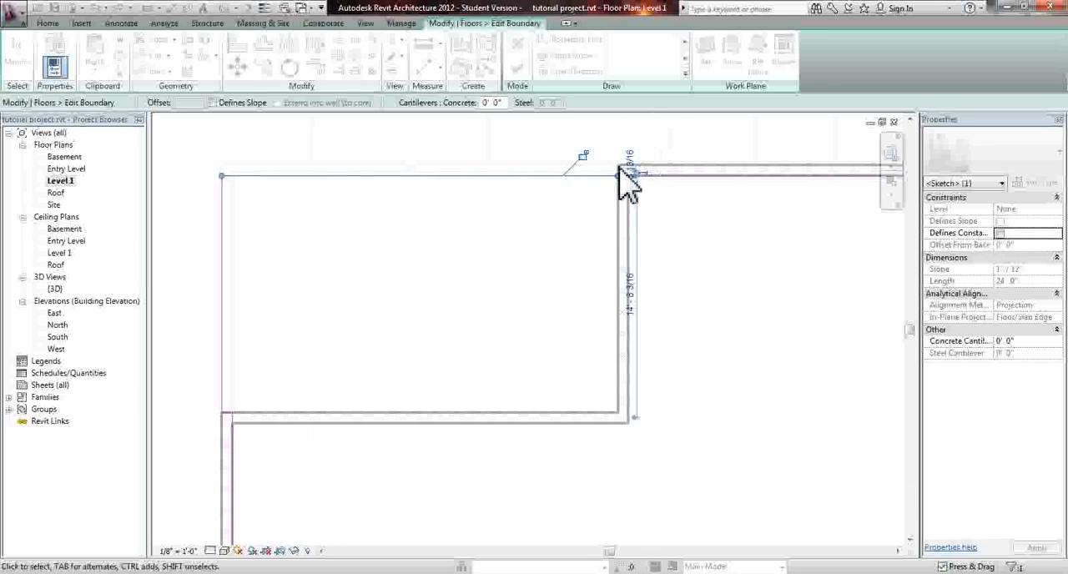
click(223, 284)
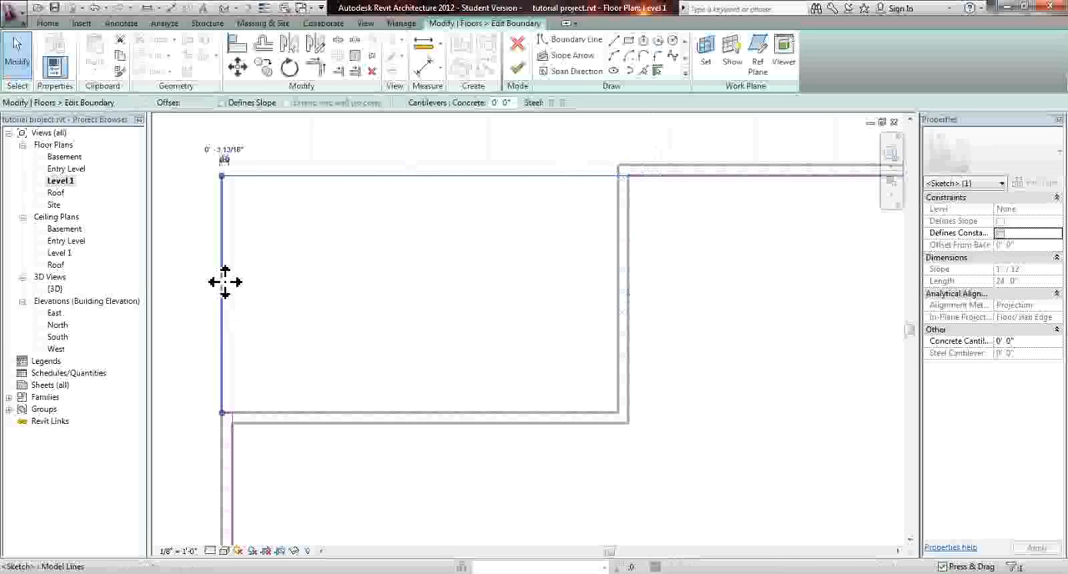
drag(231, 282, 242, 282)
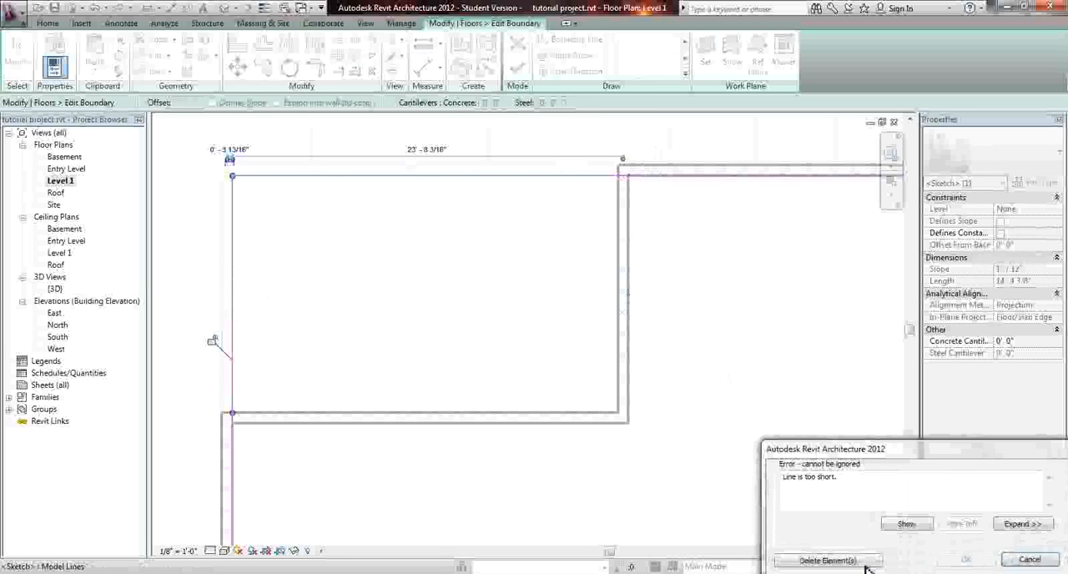
key(Escape)
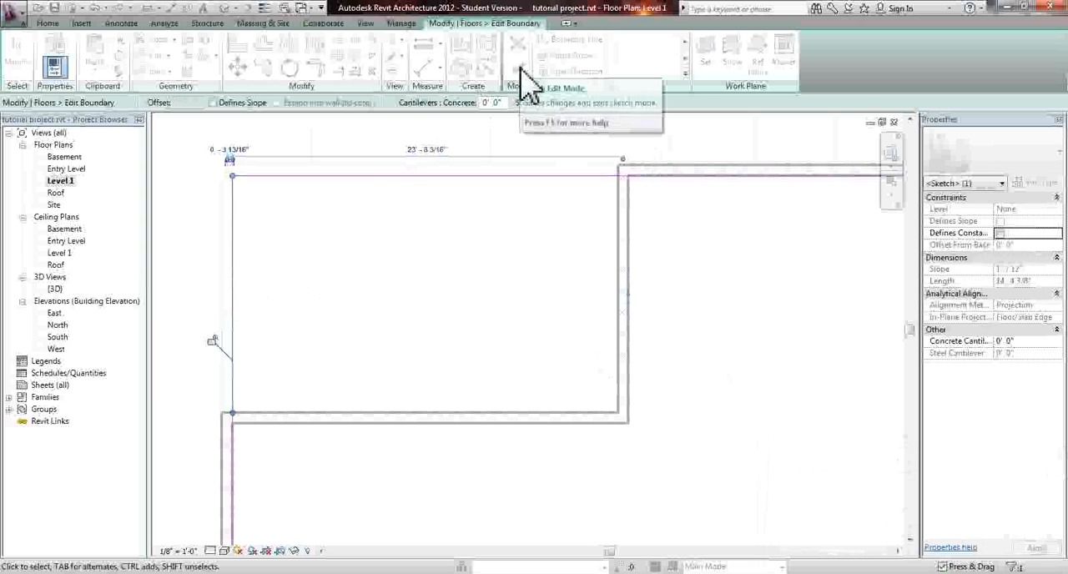
- Finish the edited floor, dismiss the wall attachment warning, and return to 3D
click(526, 63)
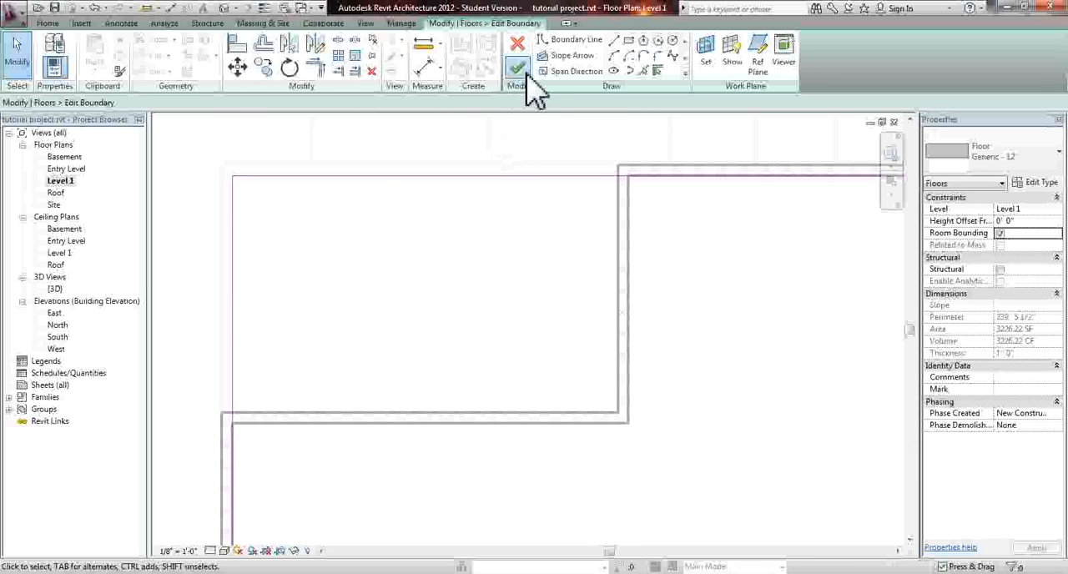
click(526, 63)
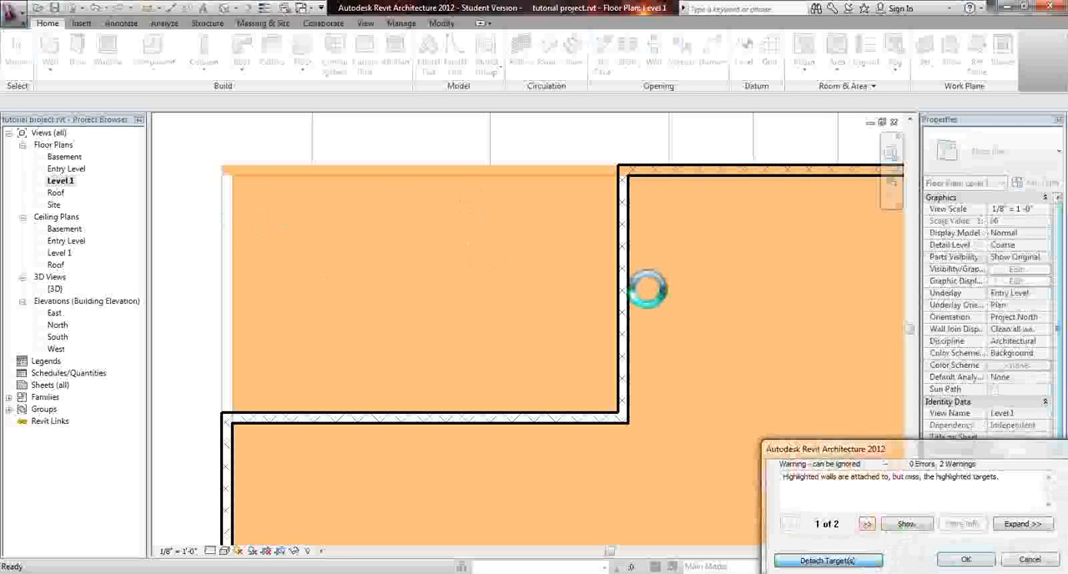
click(966, 560)
key(Escape)
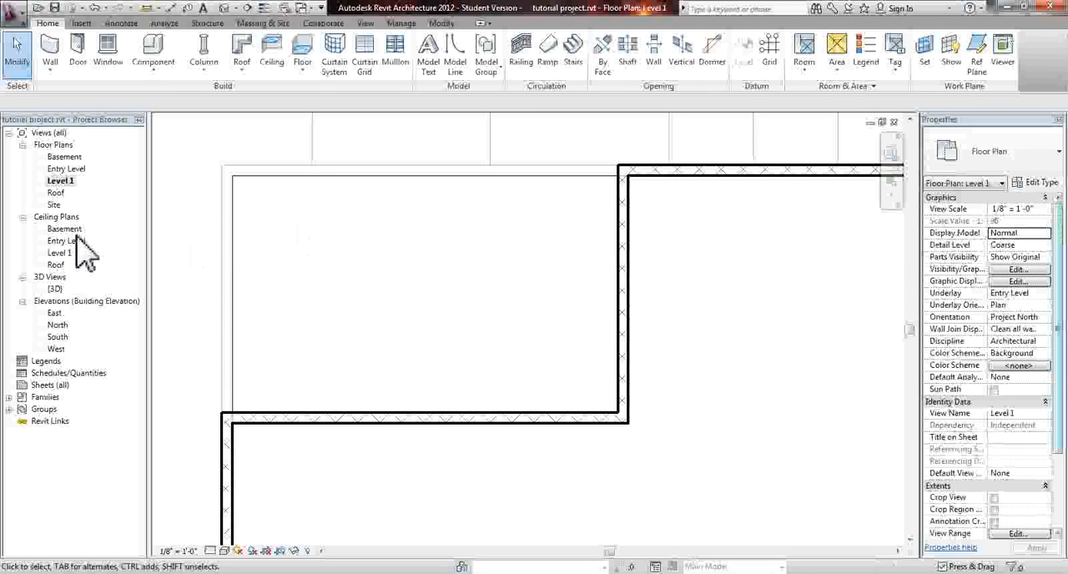
double_click(55, 288)
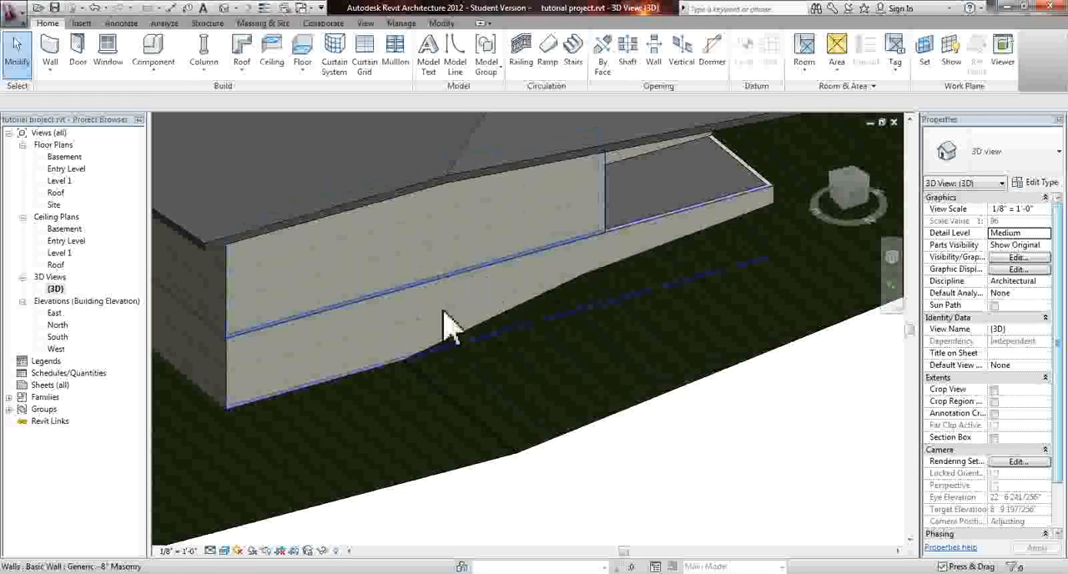
scroll(776, 158, up, 3)
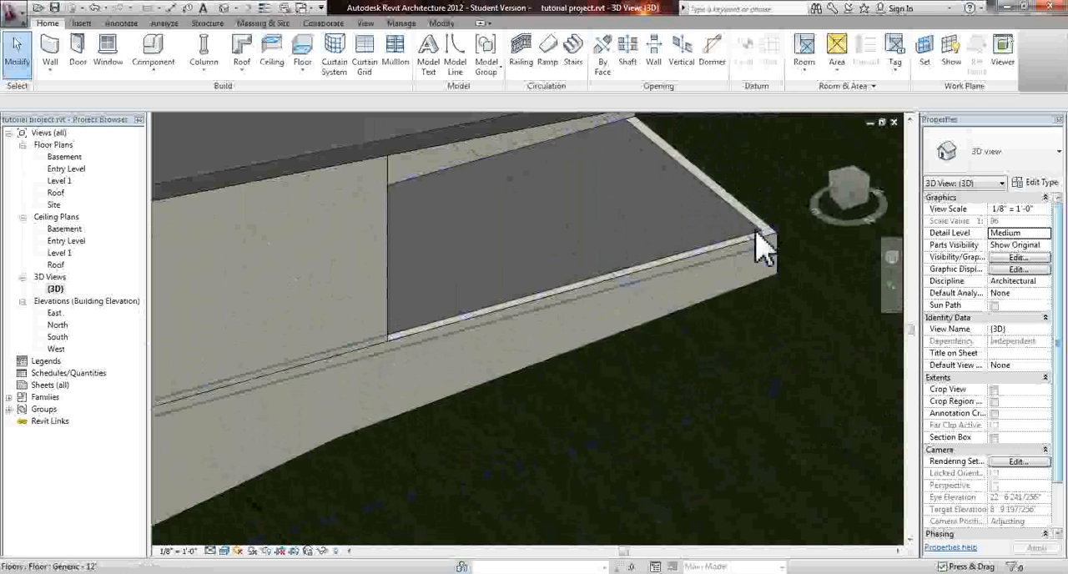
scroll(776, 251, down, 2)
scroll(782, 226, down, 2)
scroll(534, 350, down, 2)
scroll(534, 367, down, 3)
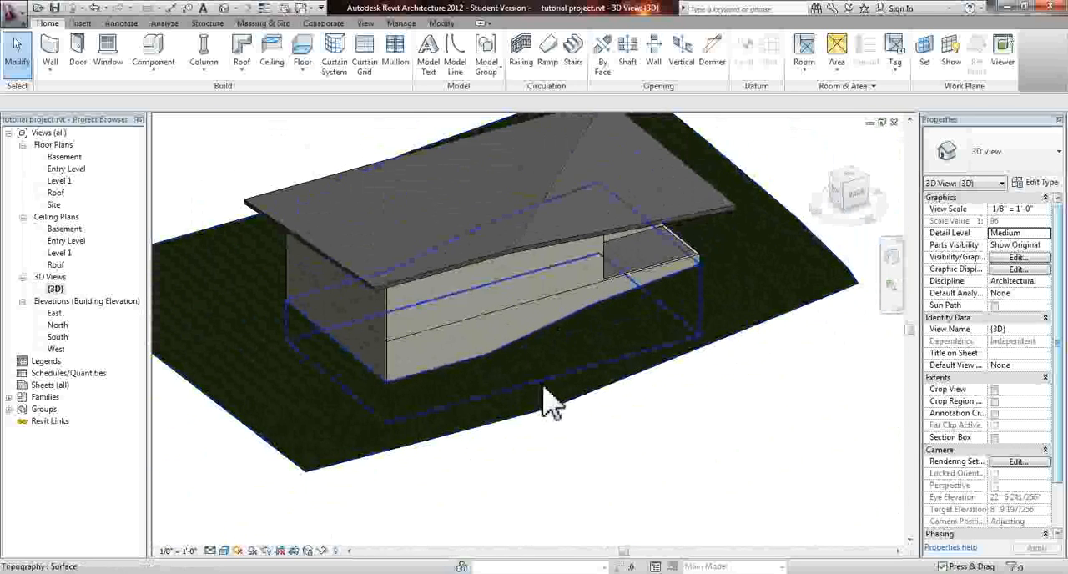
- Orbit the building side-on in 3D, then return to the Level 1 floor plan
mouse_move(630, 396)
shift+middle_down()
mouse_move(509, 324)
mouse_move(421, 354)
shift+middle_up()
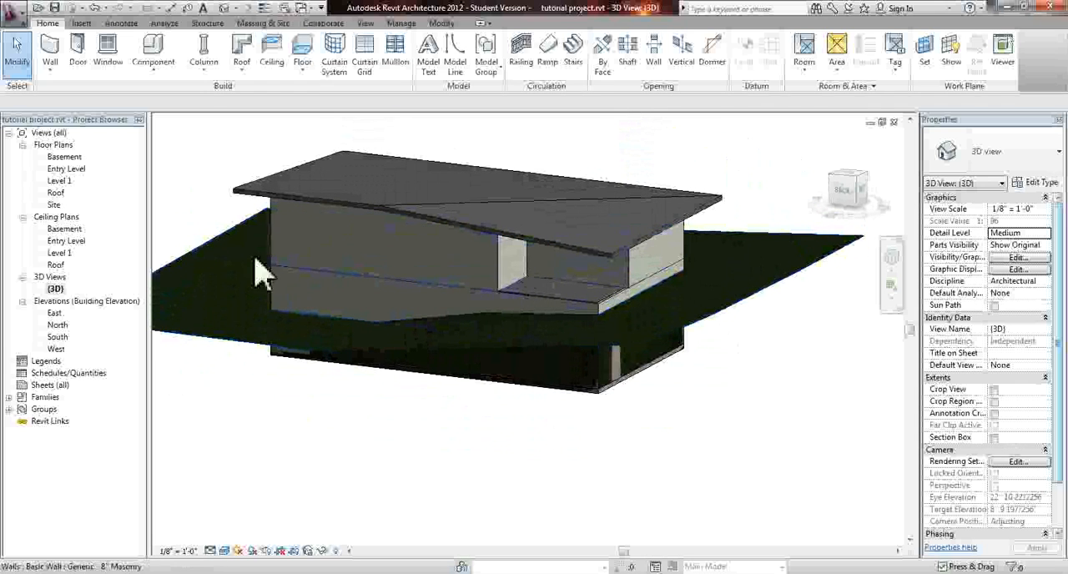
double_click(60, 181)
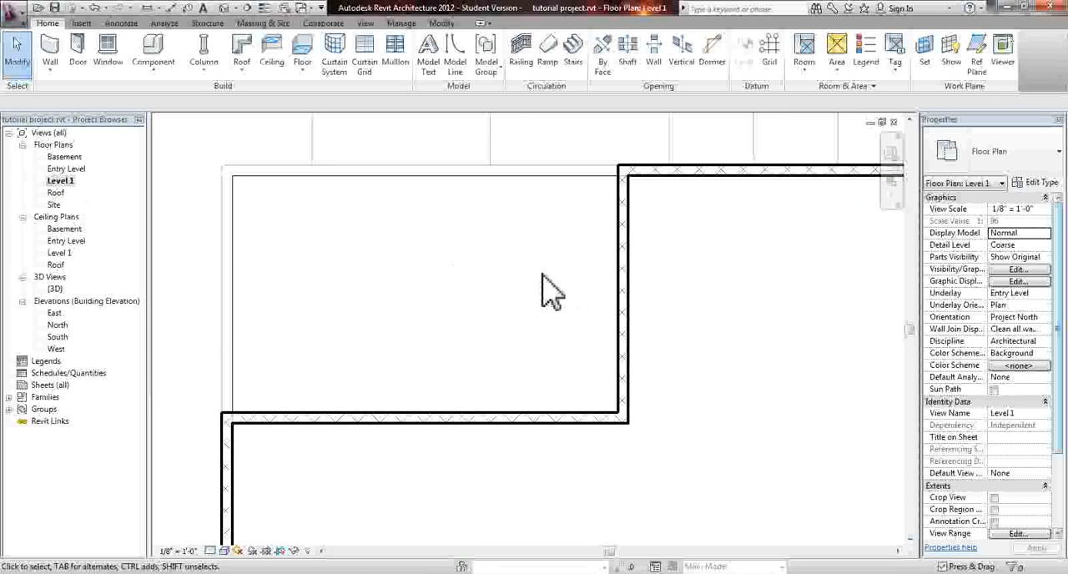
- Edit the Level 1 floor boundary and shorten the right line's top end downward
click(333, 234)
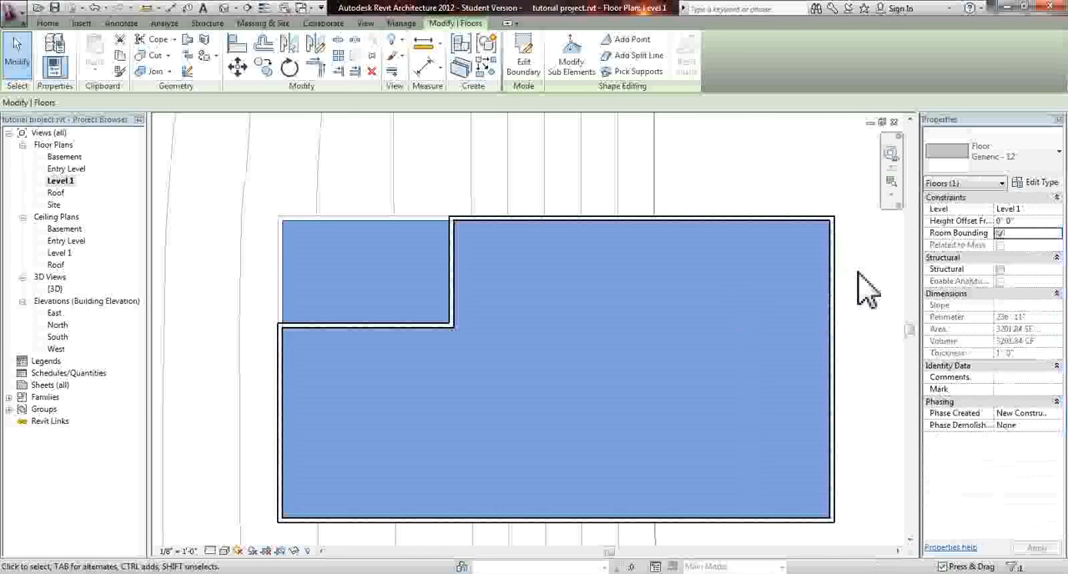
click(523, 65)
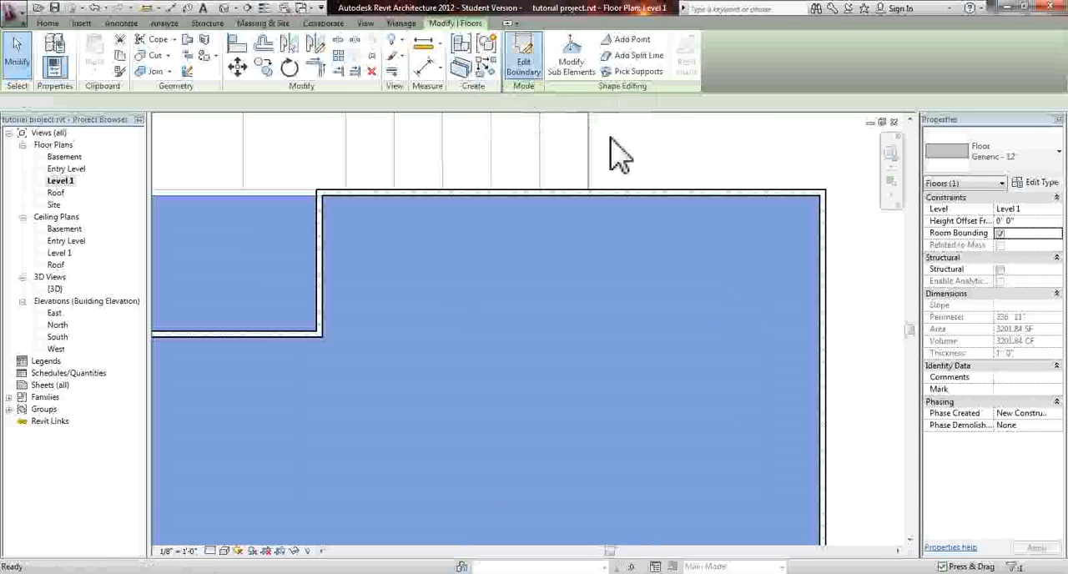
click(776, 198)
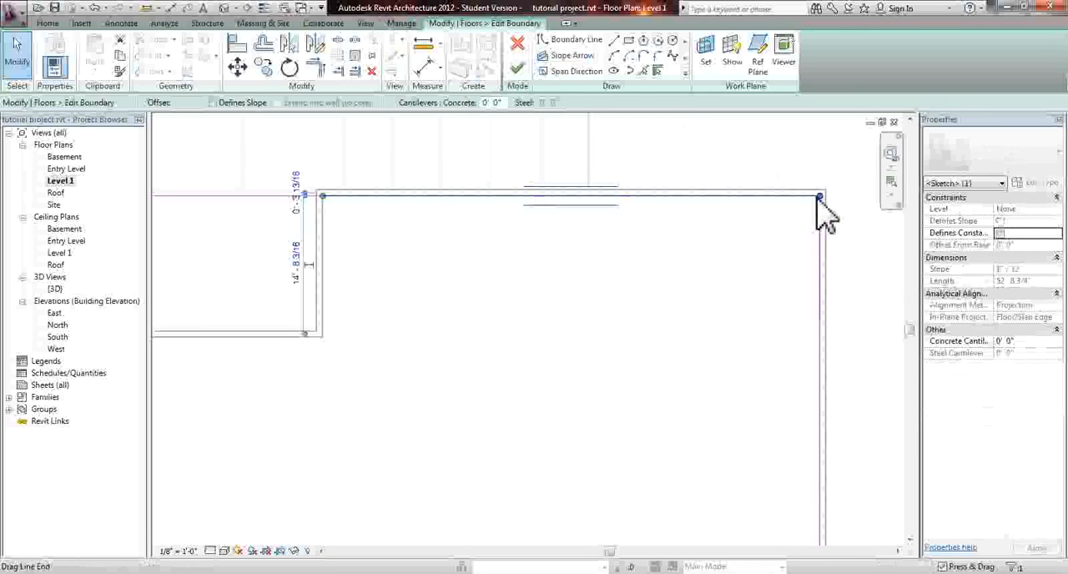
click(568, 183)
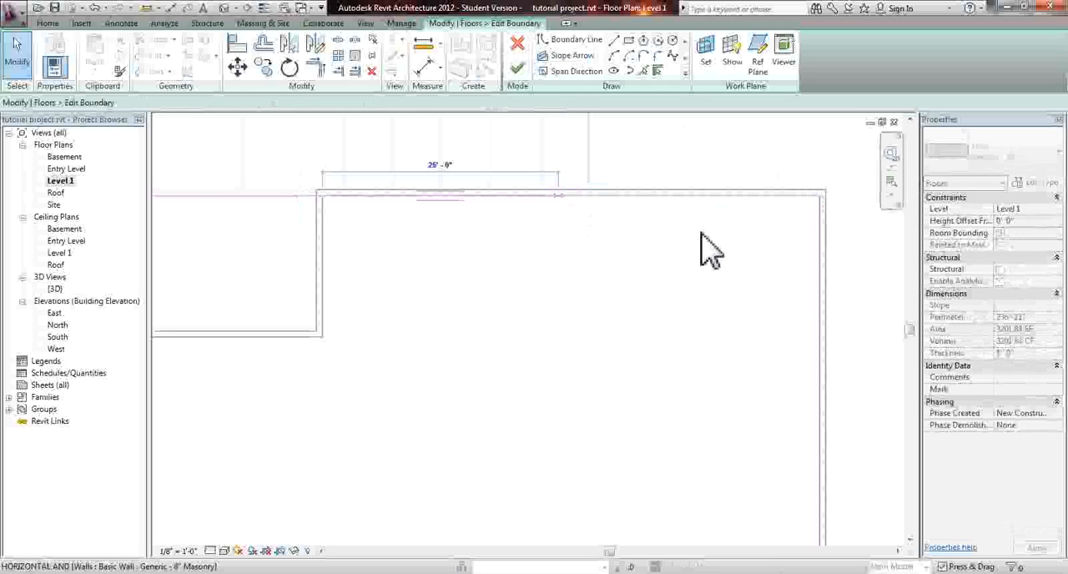
click(822, 392)
scroll(820, 234, down, 2)
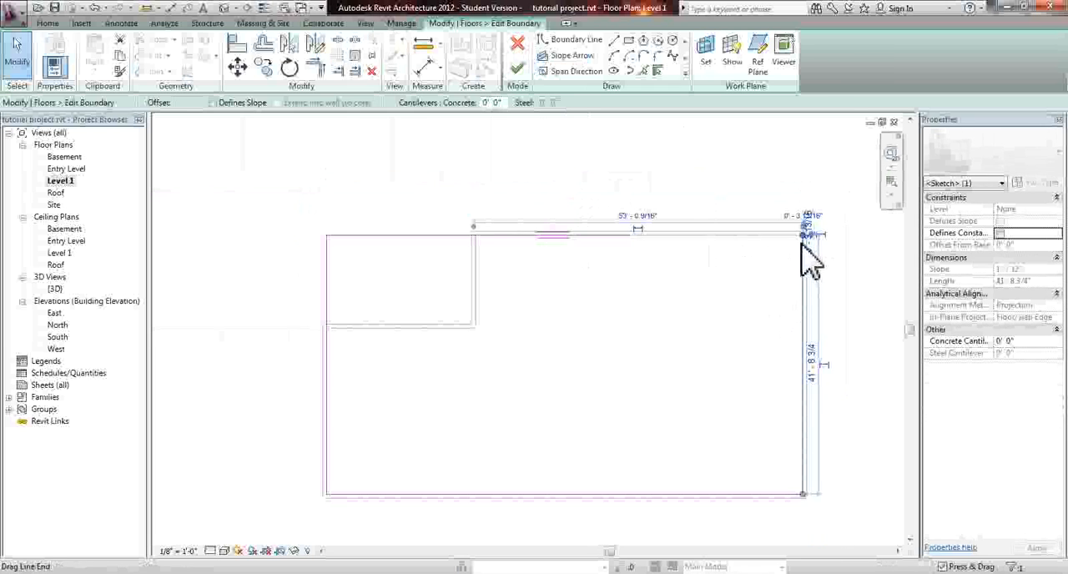
drag(802, 238, 801, 333)
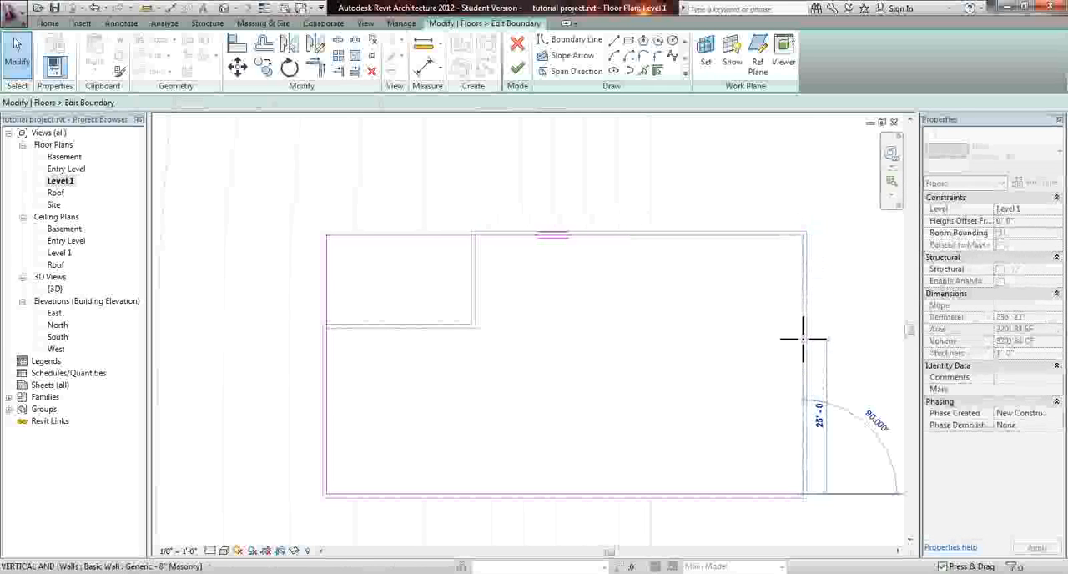
click(801, 327)
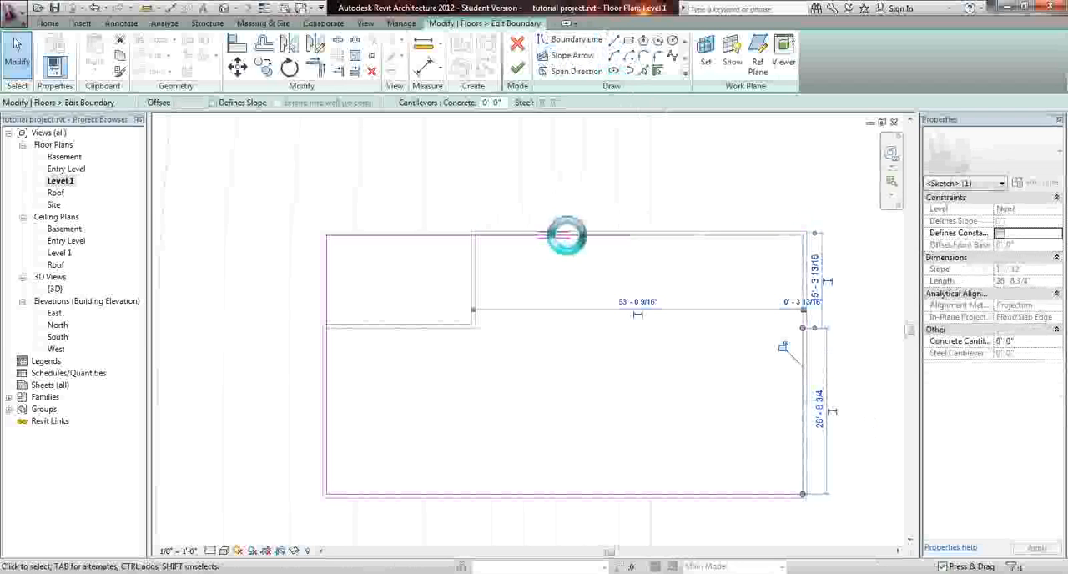
- Draw boundary lines for the upper-right notch and finish the floor with walls attached
key(l)
key(i)
click(642, 238)
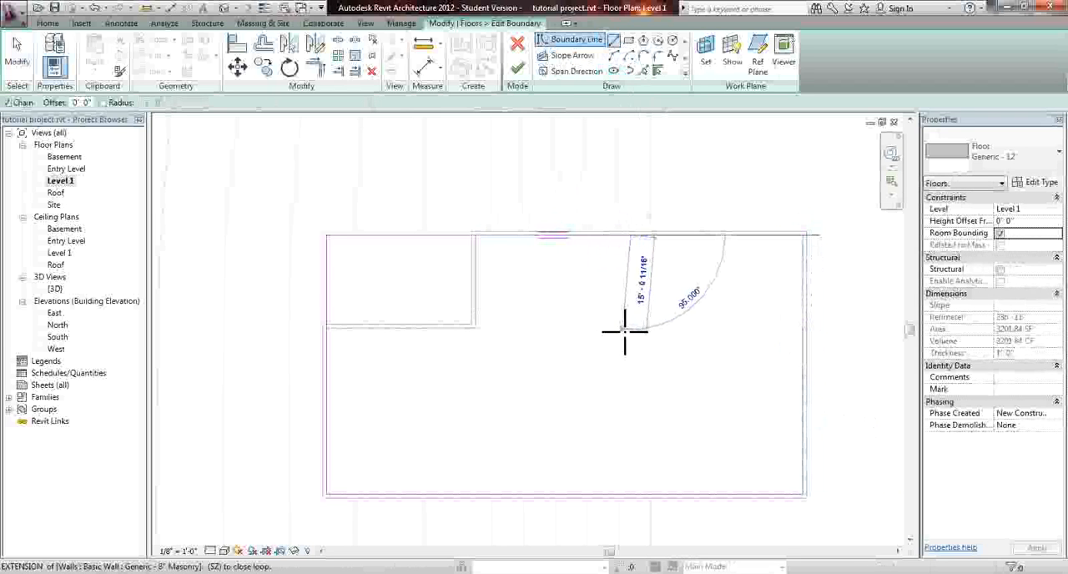
click(630, 327)
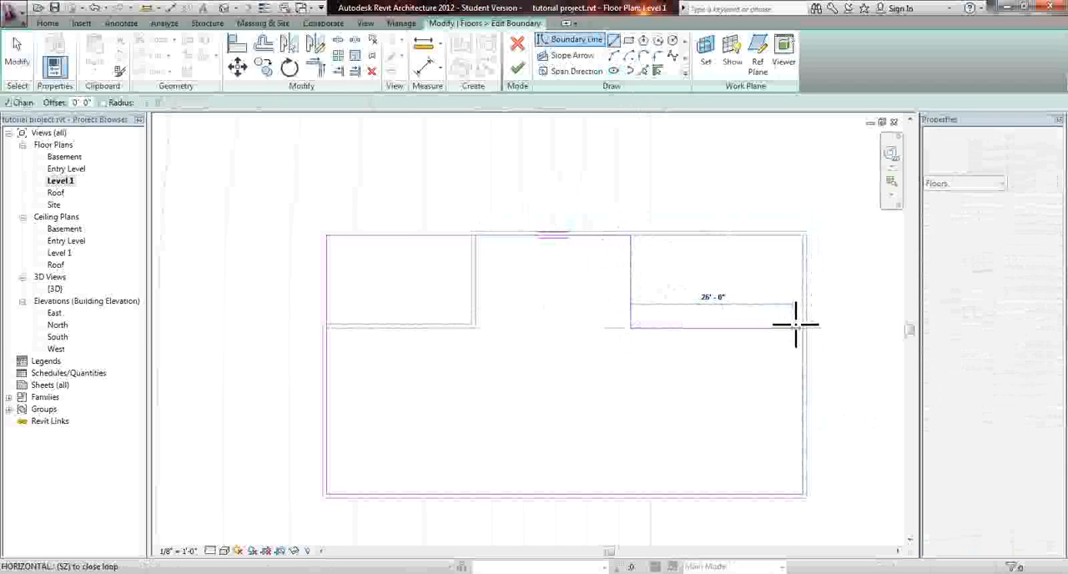
click(797, 324)
key(Escape)
click(518, 70)
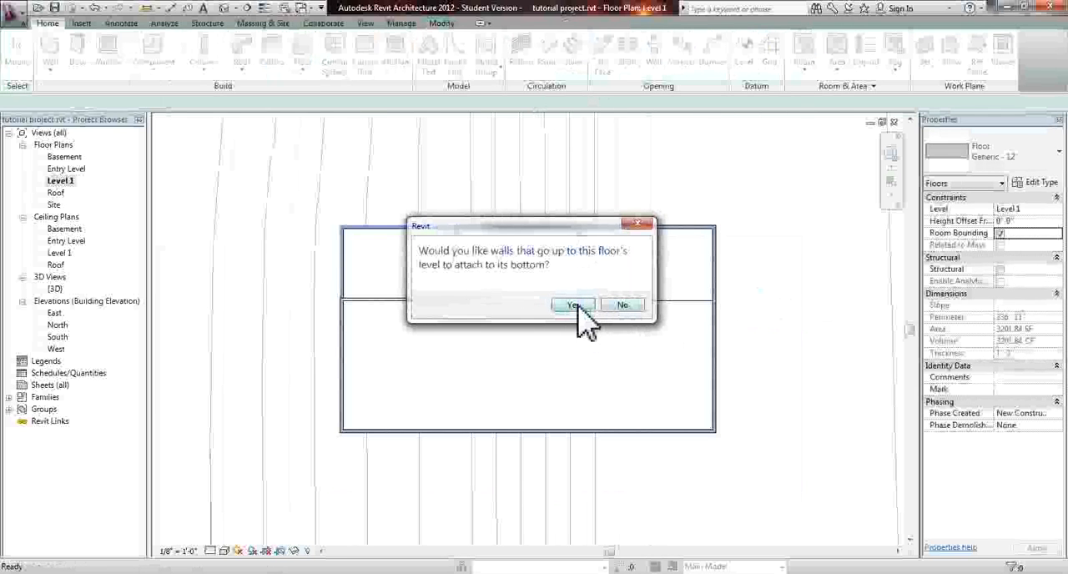
click(574, 306)
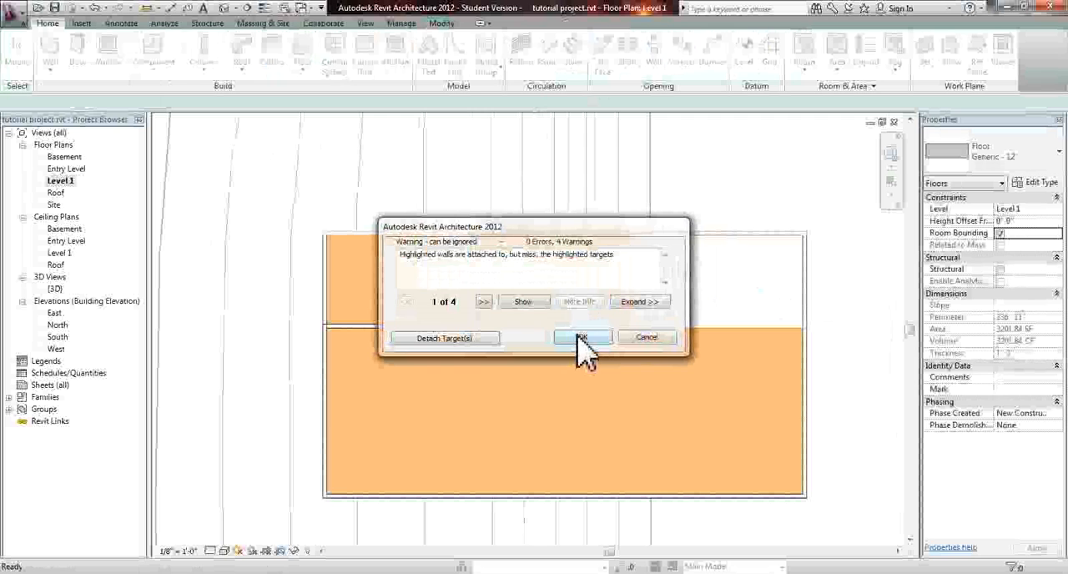
click(445, 338)
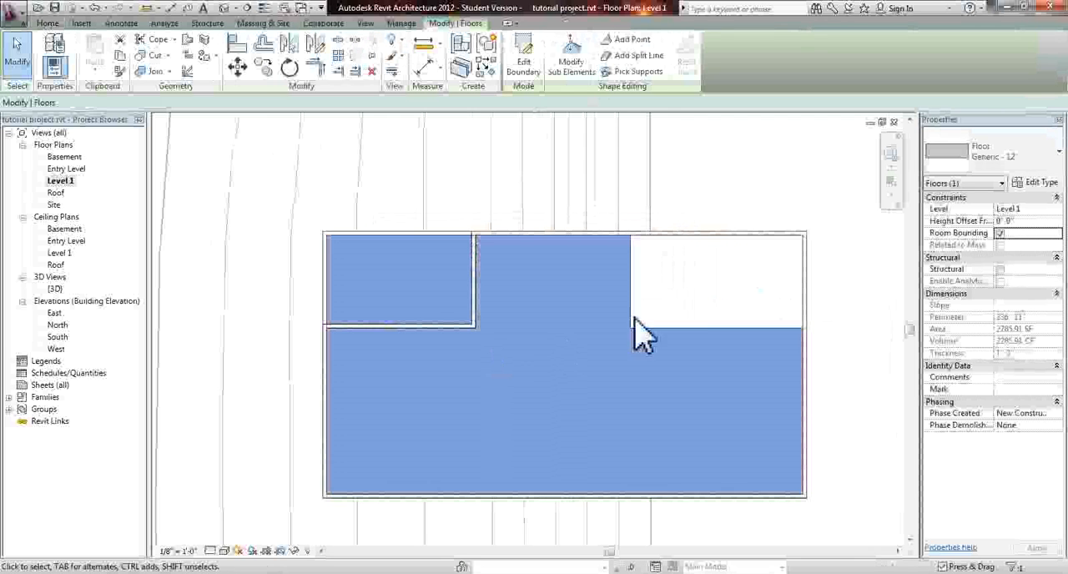
double_click(55, 289)
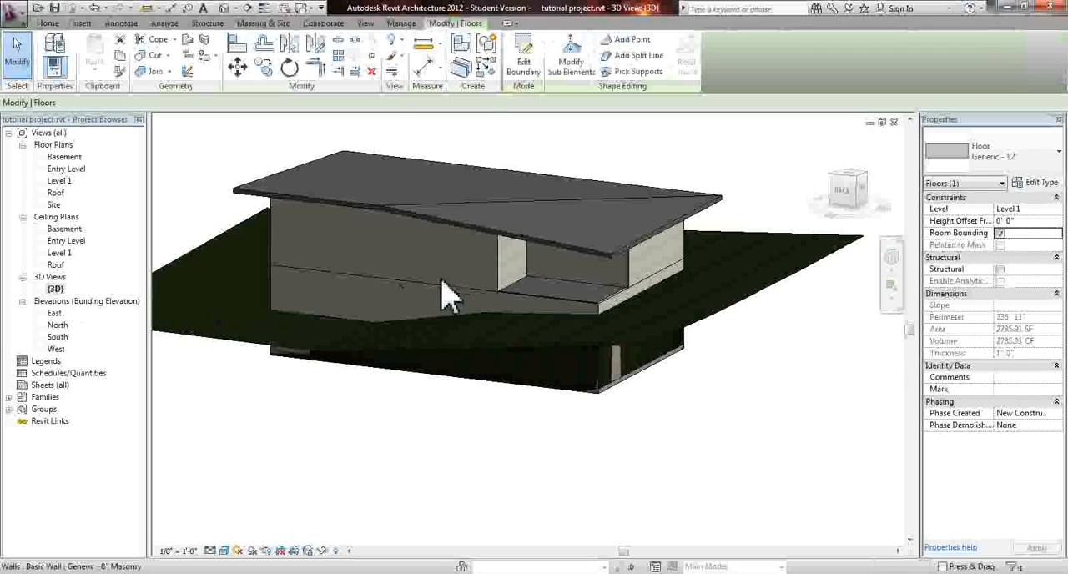
mouse_move(501, 342)
shift+middle_down()
mouse_move(617, 351)
mouse_move(776, 284)
mouse_move(375, 259)
mouse_move(563, 302)
mouse_move(409, 321)
shift+middle_up()
click(701, 442)
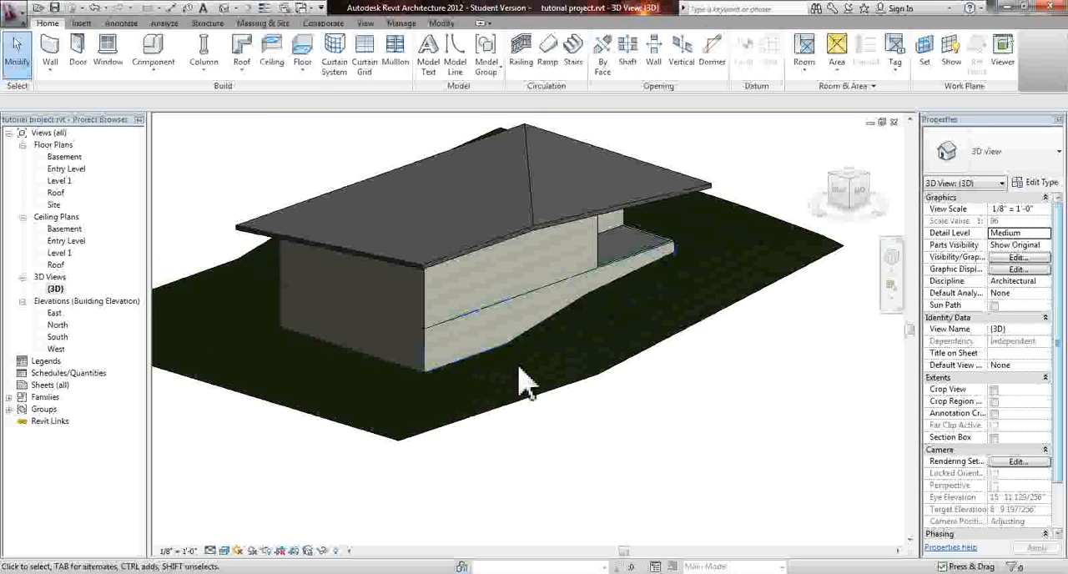
- In Visibility/Graphics, set the Walls category to Ghost Surfaces and apply
key(g)
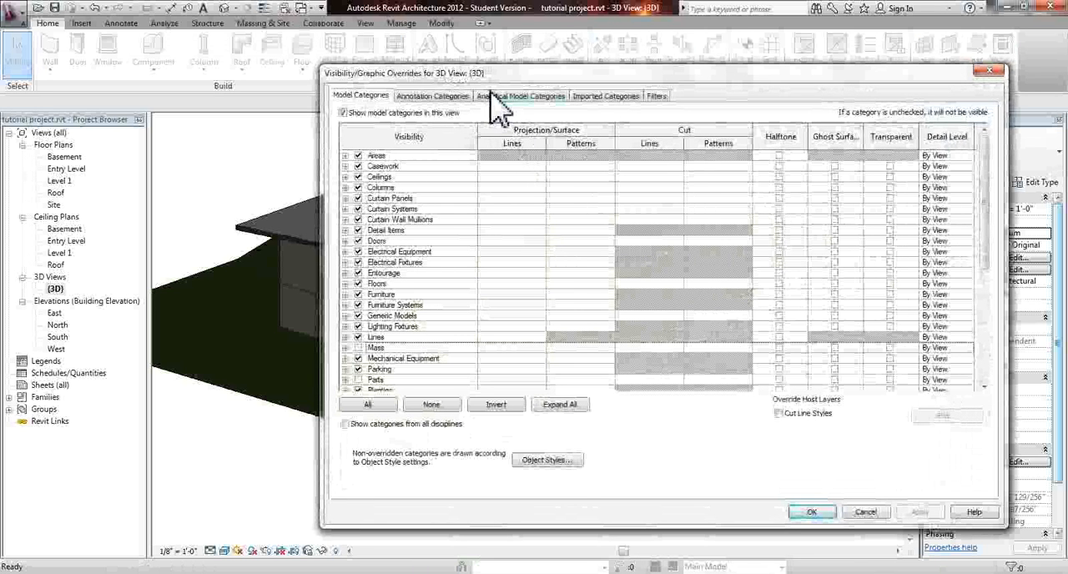
drag(498, 75, 482, 59)
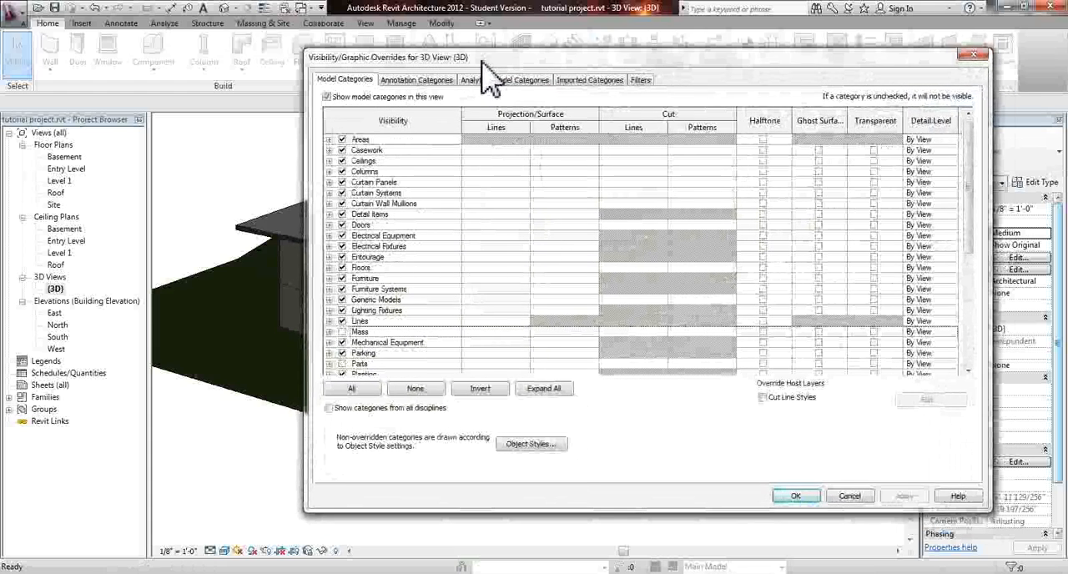
scroll(382, 308, down, 3)
scroll(392, 300, down, 3)
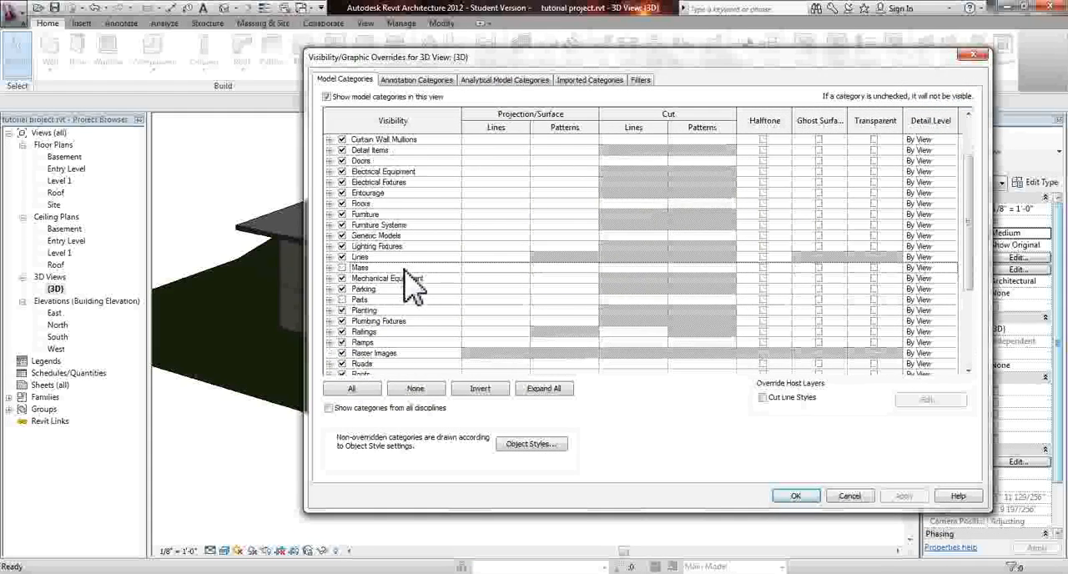
scroll(400, 292, down, 3)
scroll(407, 287, down, 3)
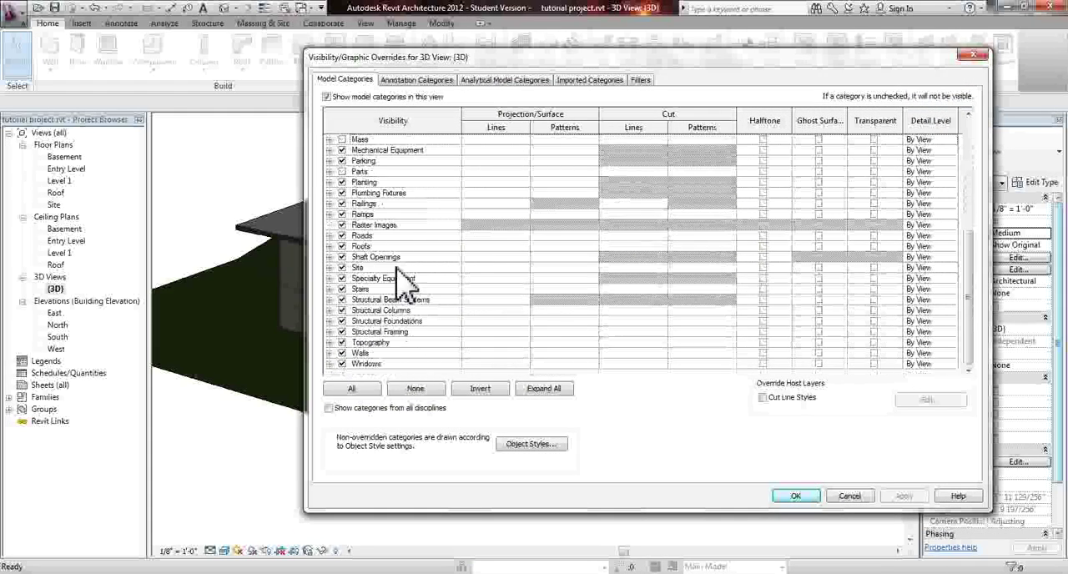
click(360, 353)
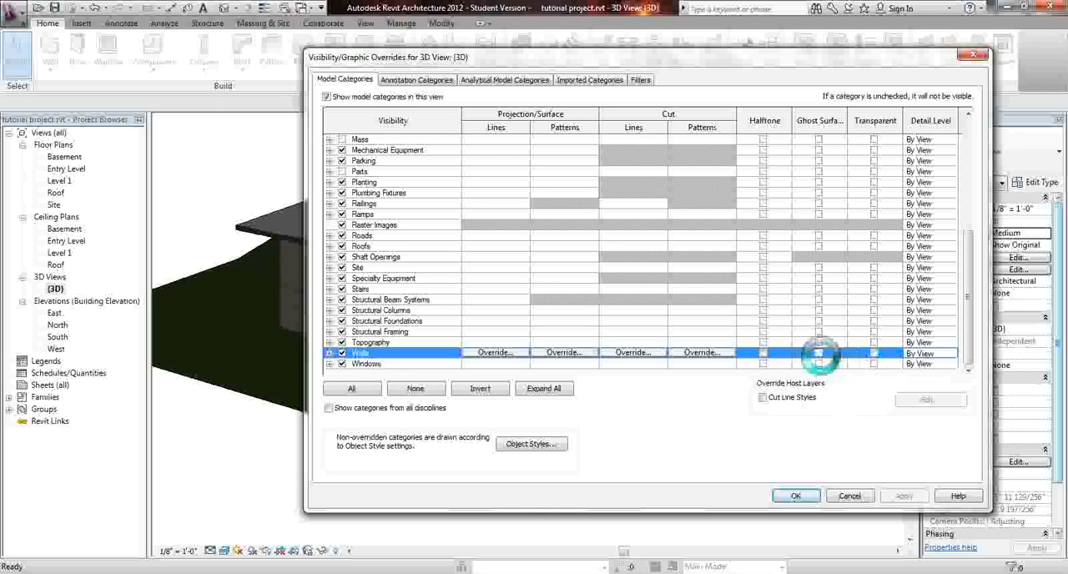
click(795, 497)
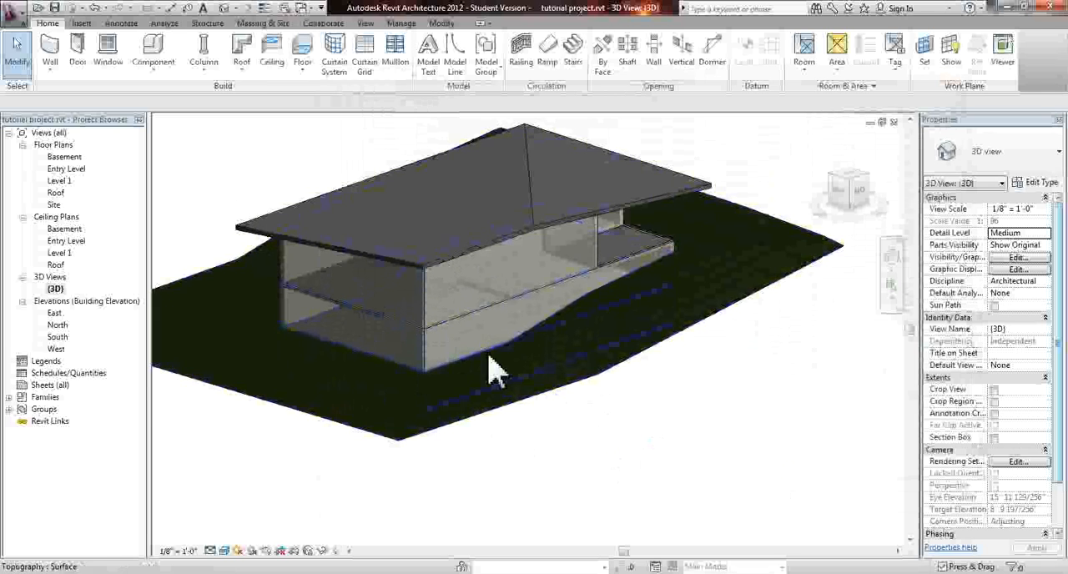
mouse_move(463, 351)
shift+middle_down()
mouse_move(642, 313)
mouse_move(434, 368)
shift+middle_up()
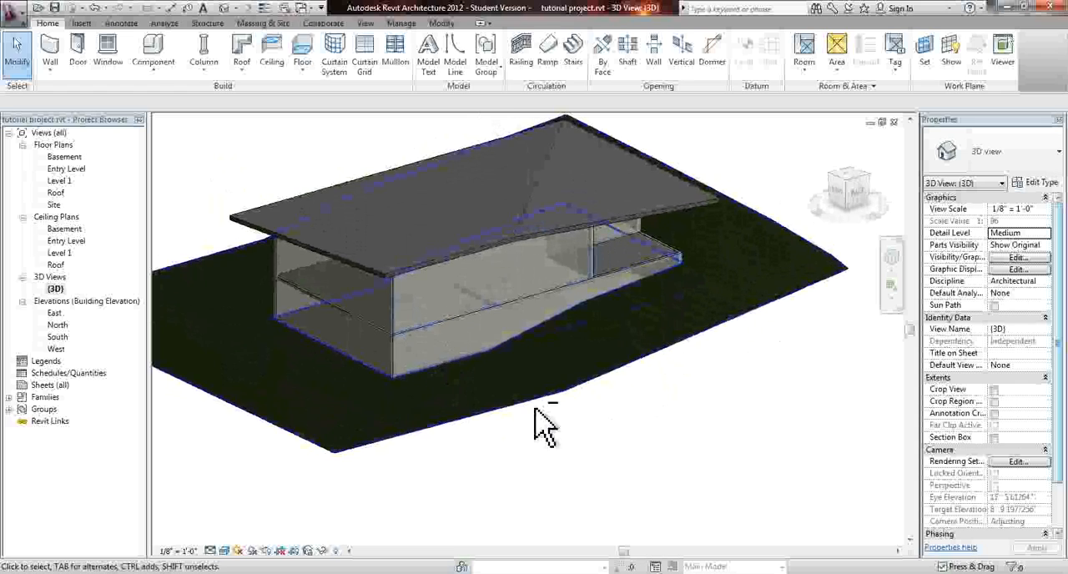